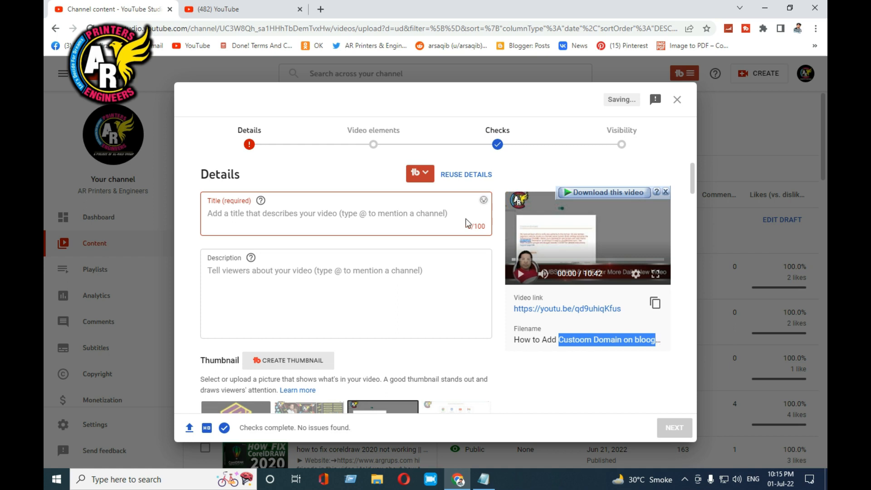
# Search YouTube for "How to add blogger on custom domain" in the other browser tab
pyautogui.click(224, 9)
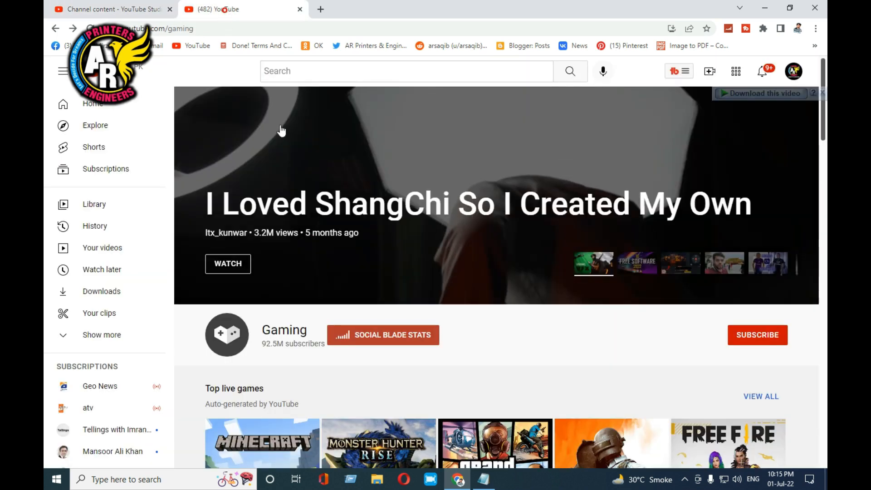
pyautogui.click(284, 72)
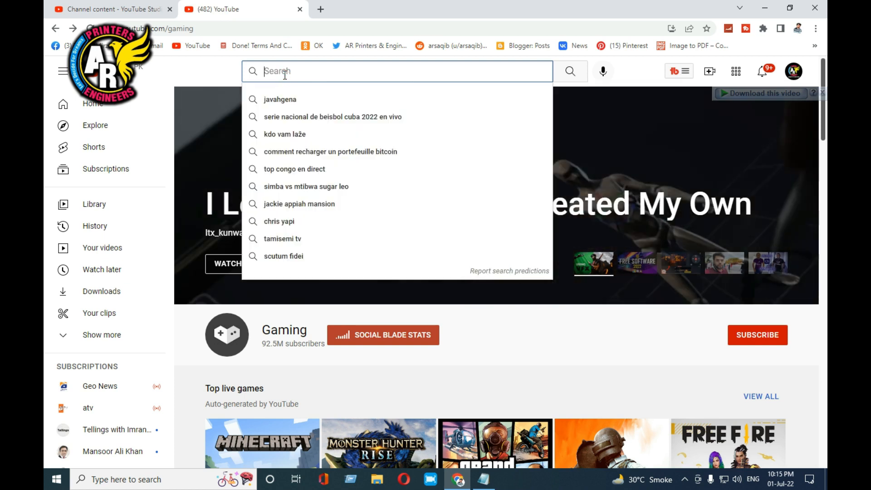
pyautogui.write('How ')
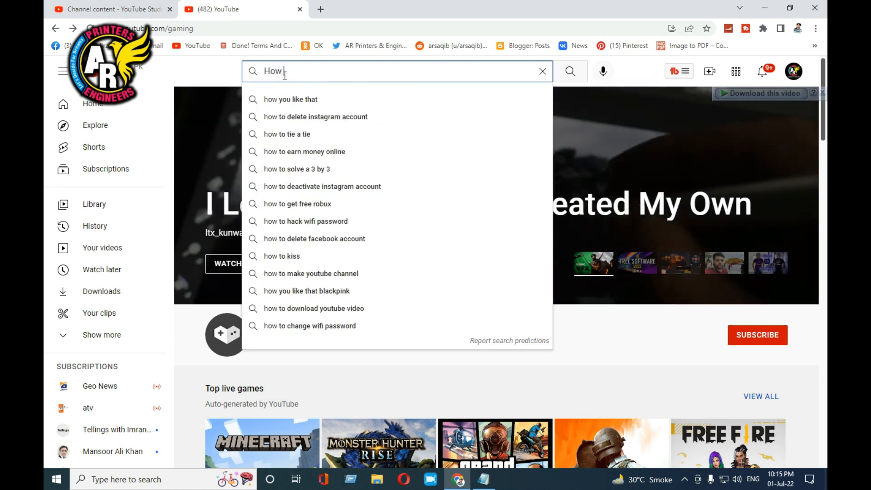
pyautogui.write('to add bloog')
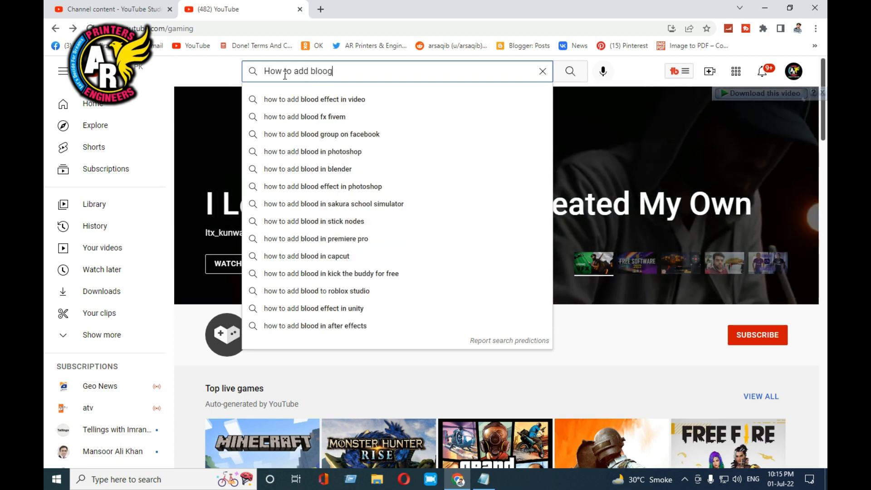
pyautogui.write('ge')
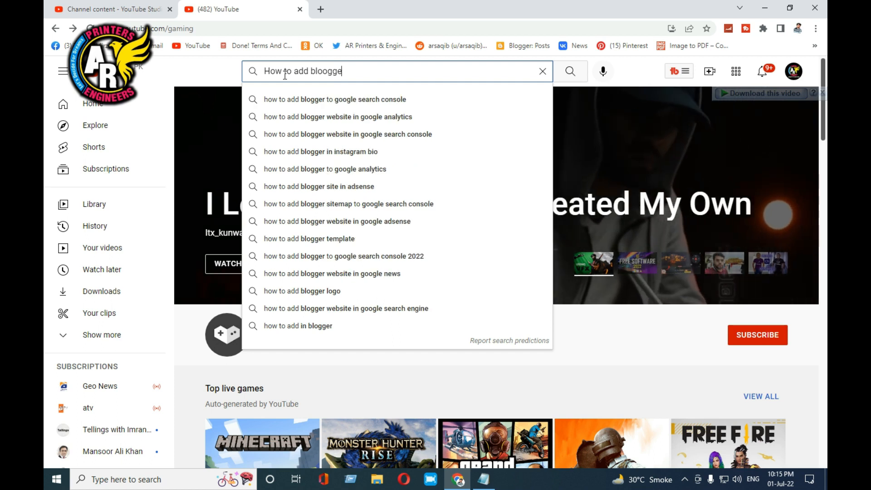
pyautogui.press('BackSpace')
pyautogui.press('BackSpace')
pyautogui.press('BackSpace')
pyautogui.press('BackSpace')
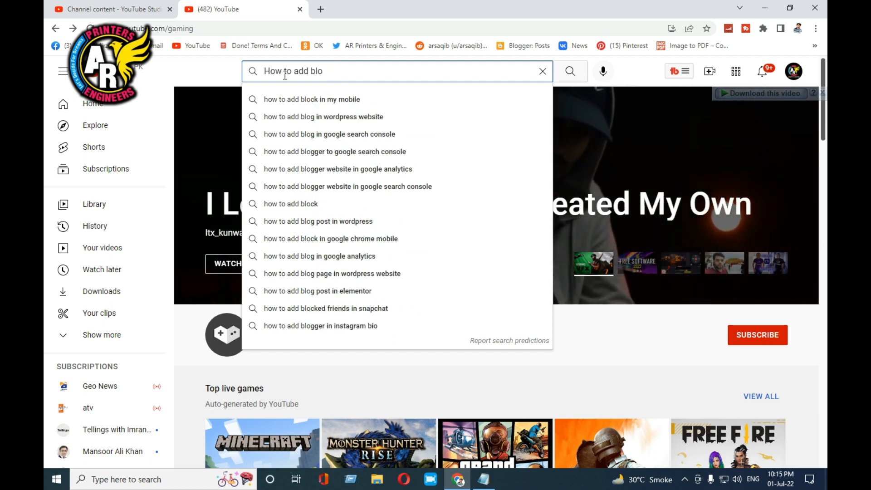
pyautogui.write('gger on ')
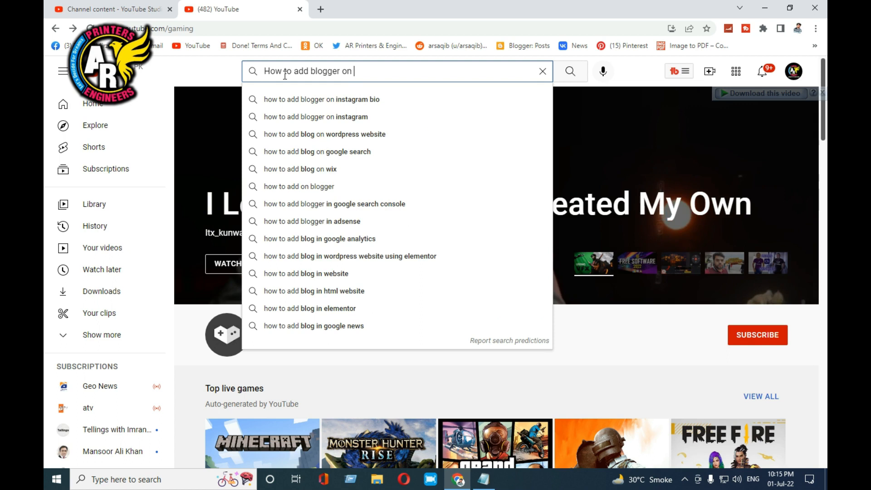
pyautogui.write('custom d')
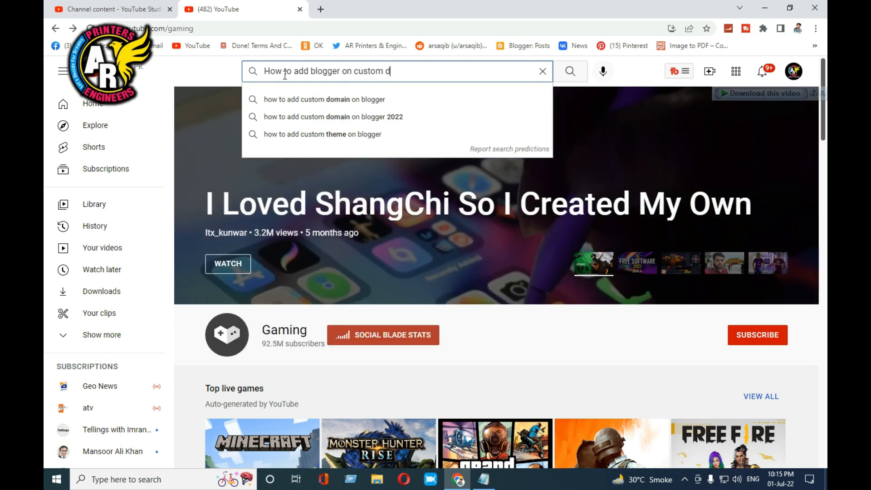
pyautogui.write('omain')
pyautogui.press('Return')
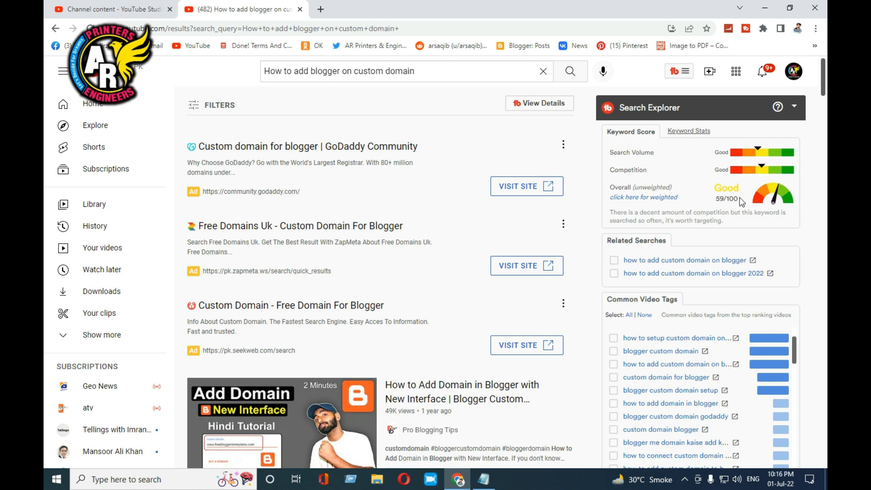
# Examine the keyword score and keyword stats for this search, including views, keyword usage and top channel
pyautogui.moveTo(740, 198); pyautogui.dragTo(709, 187)
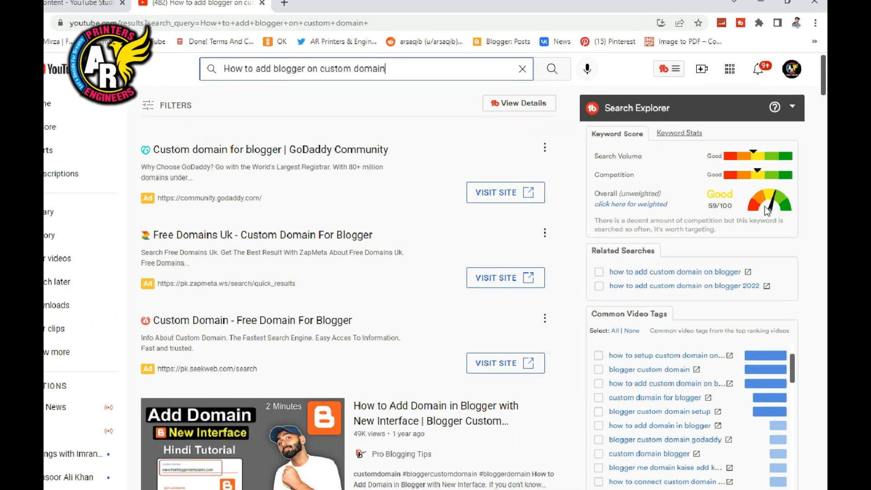
pyautogui.press('BackSpace')
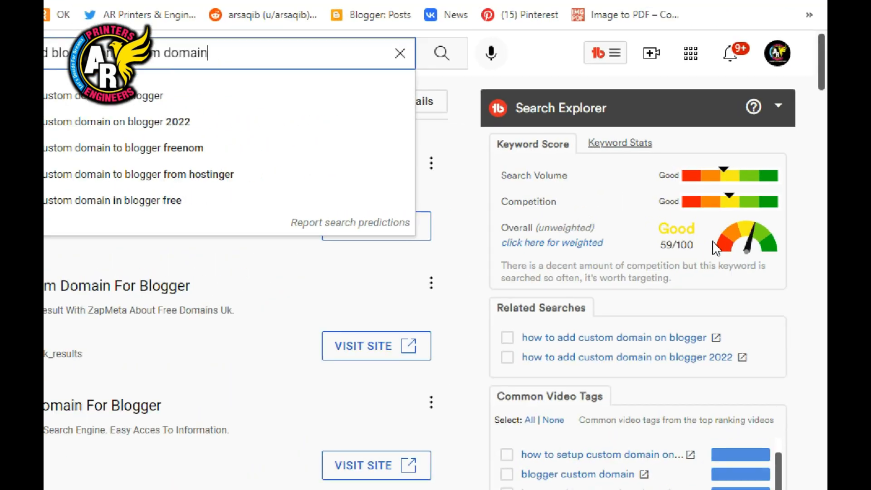
pyautogui.moveTo(660, 235); pyautogui.dragTo(685, 261)
pyautogui.click(620, 142)
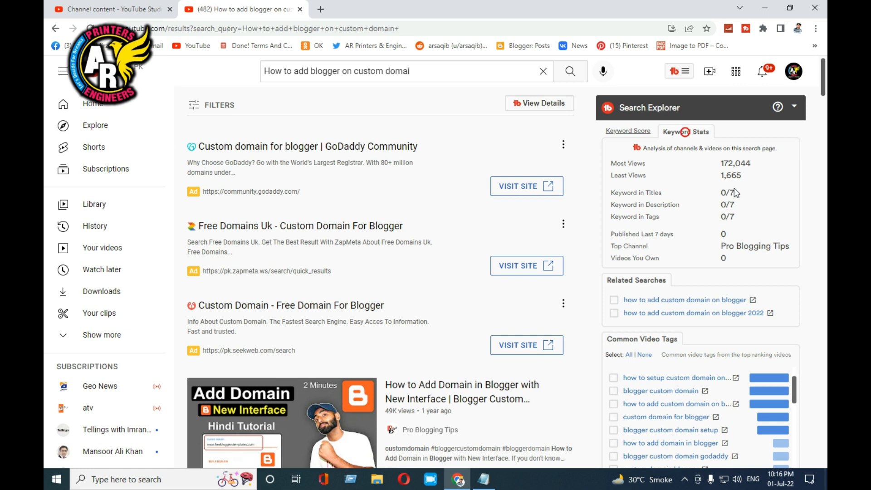
pyautogui.moveTo(743, 175); pyautogui.dragTo(735, 165)
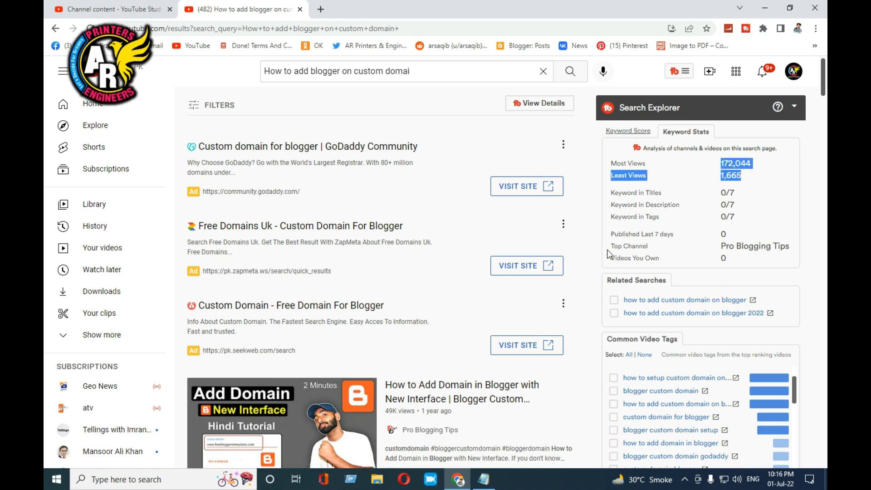
pyautogui.moveTo(721, 247); pyautogui.dragTo(794, 250)
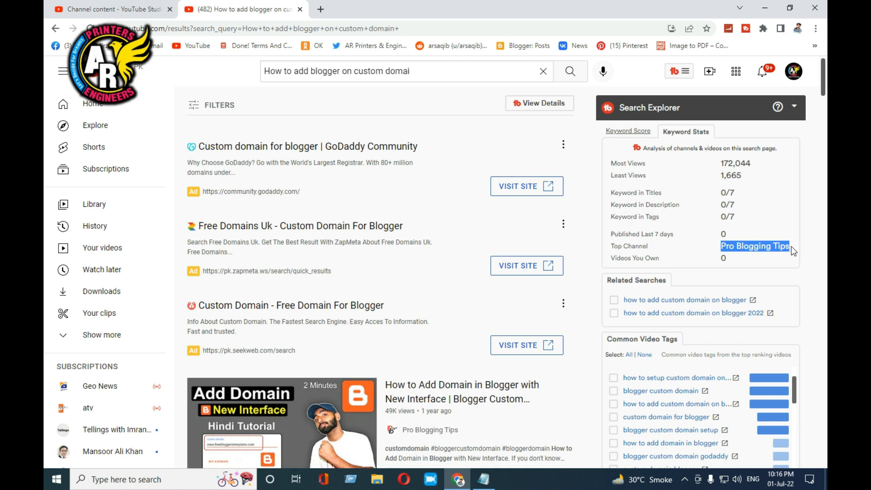
pyautogui.scroll(-2, 288, 350)
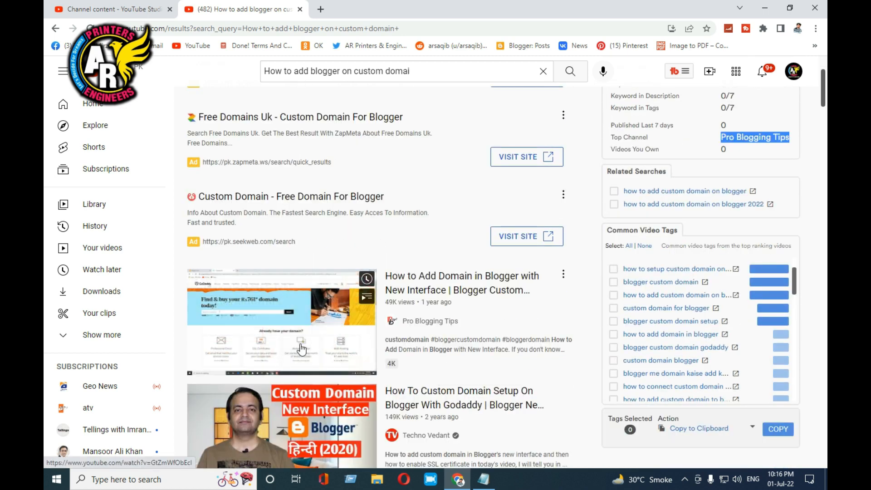
pyautogui.scroll(2, 289, 350)
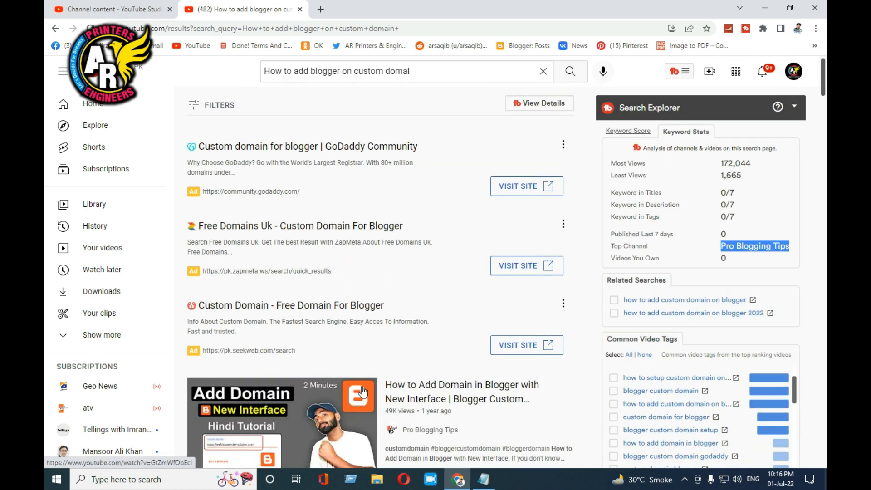
pyautogui.click(628, 131)
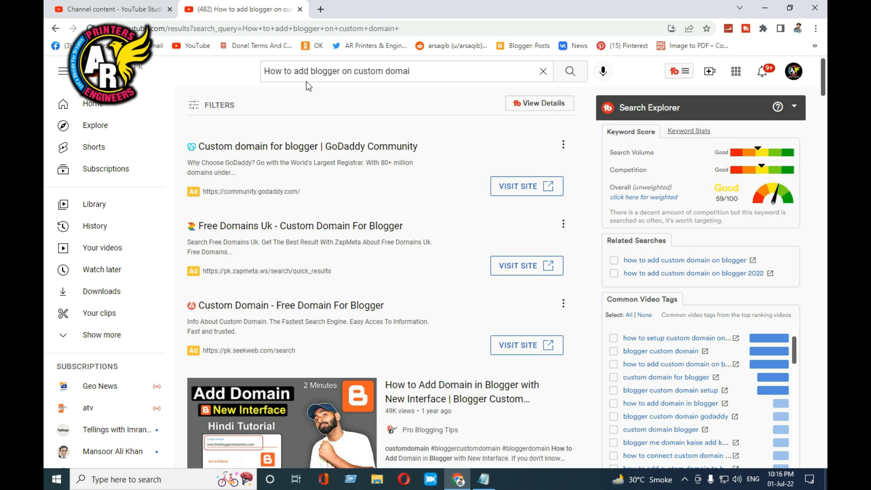
# Complete the query's last word as "domain" and run the search again
pyautogui.click(415, 71)
pyautogui.write('n')
pyautogui.press('Return')
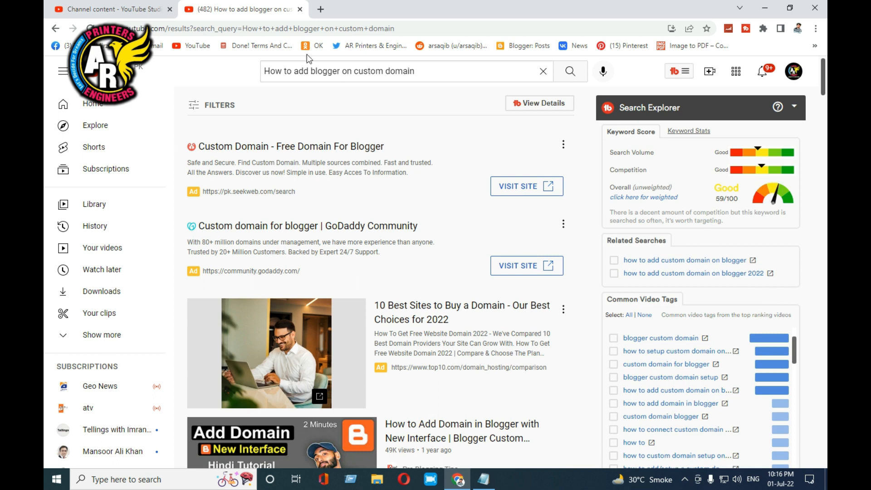
# Search YouTube for "Blogger main custom domain keysi lagti he" and check its overall keyword score
pyautogui.moveTo(417, 74); pyautogui.dragTo(198, 68)
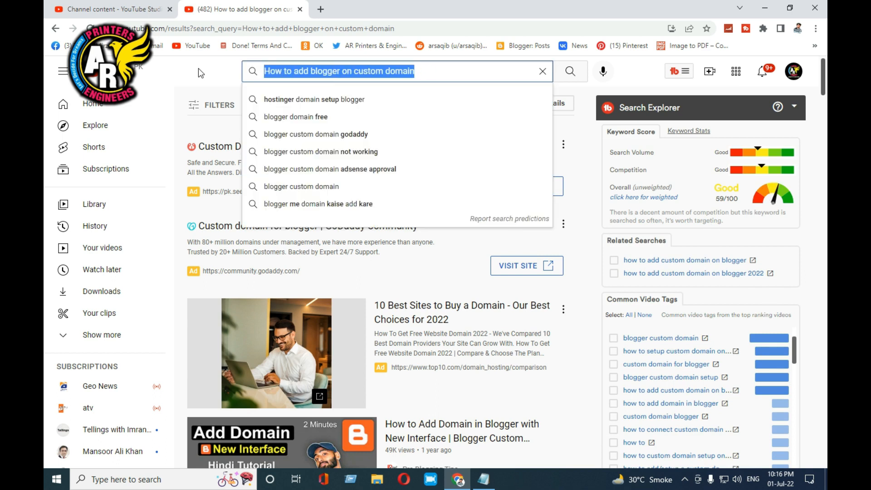
pyautogui.write('Bl')
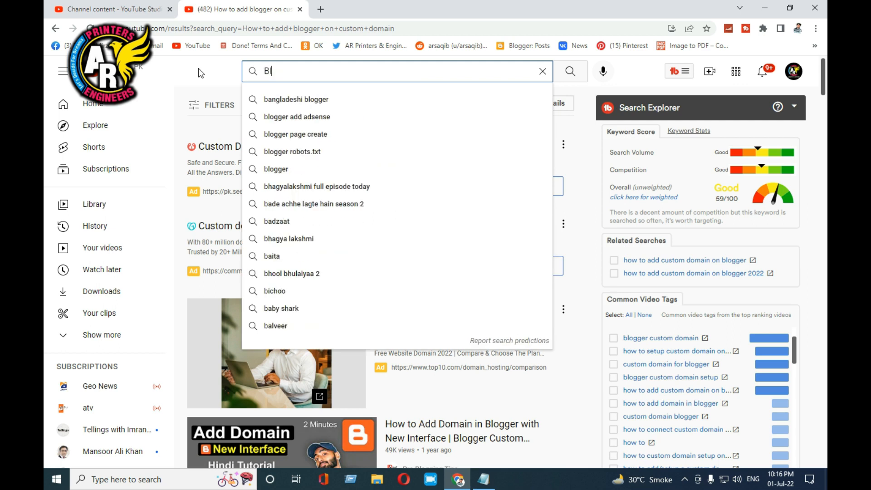
pyautogui.write('ogger main custom')
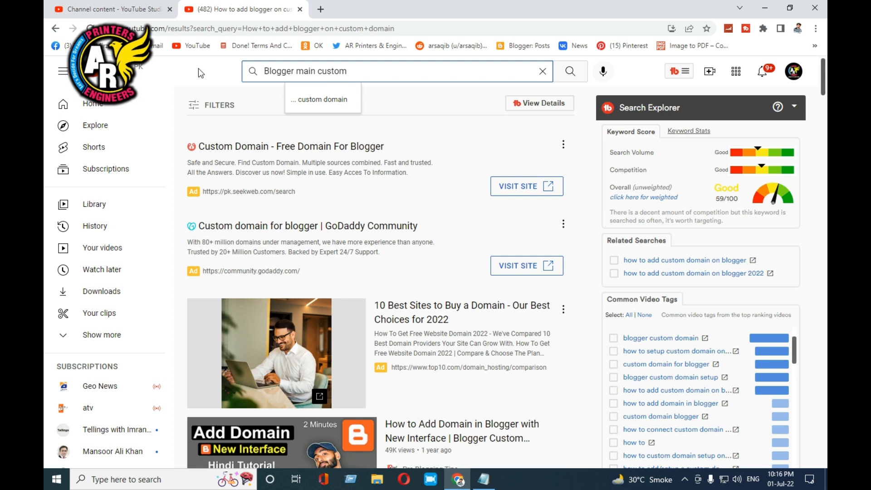
pyautogui.write(' domain key')
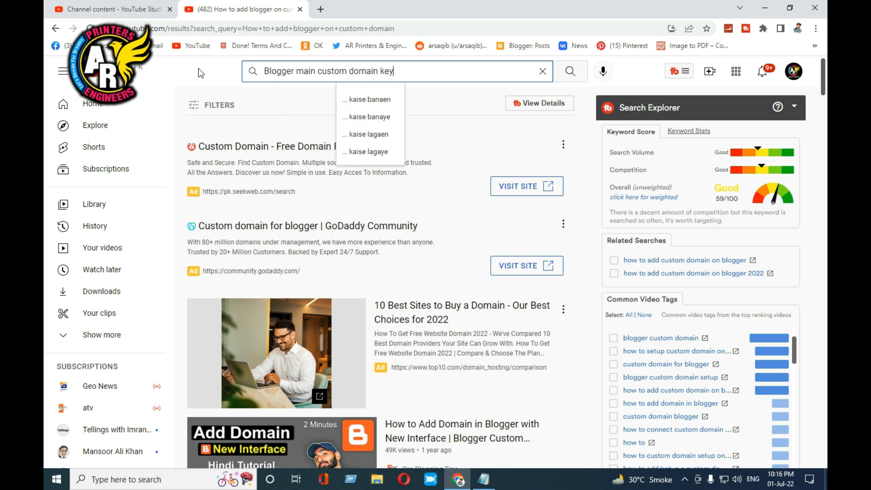
pyautogui.write('si lagt')
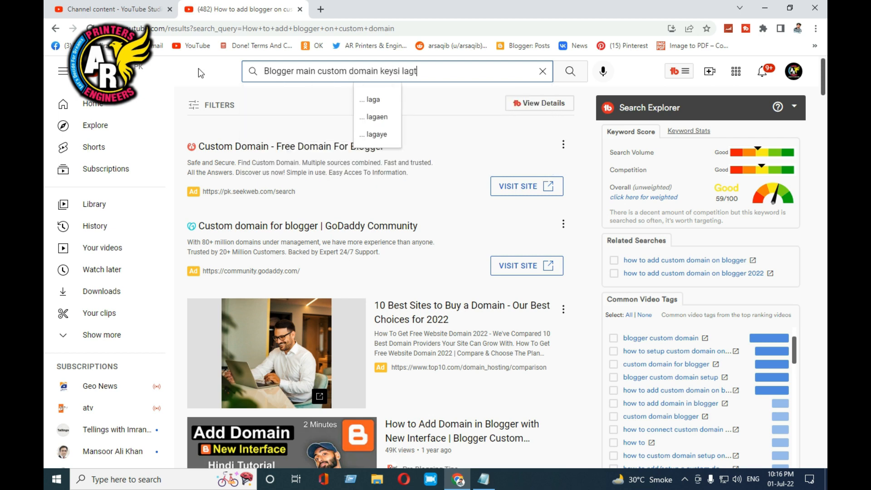
pyautogui.write('i he')
pyautogui.press('Return')
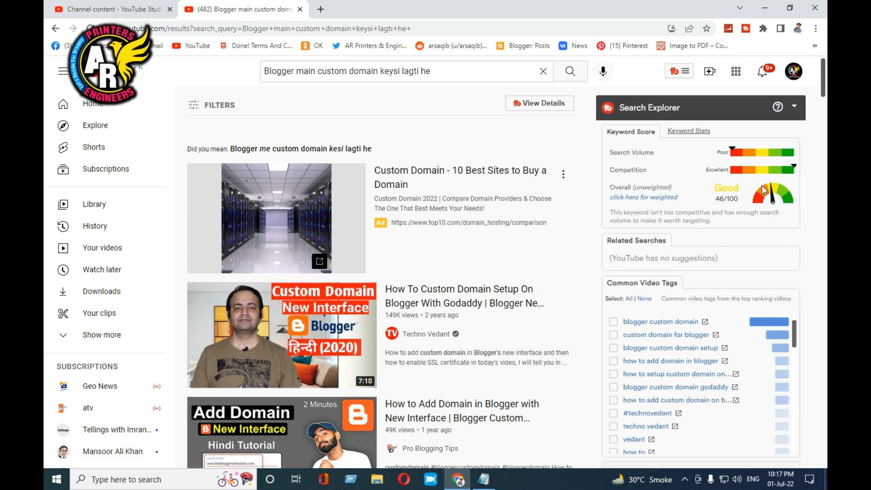
pyautogui.moveTo(741, 194); pyautogui.dragTo(731, 199)
# Replace the query with the suggested search "how to add custom domain on blogger"
pyautogui.tripleClick(447, 76)
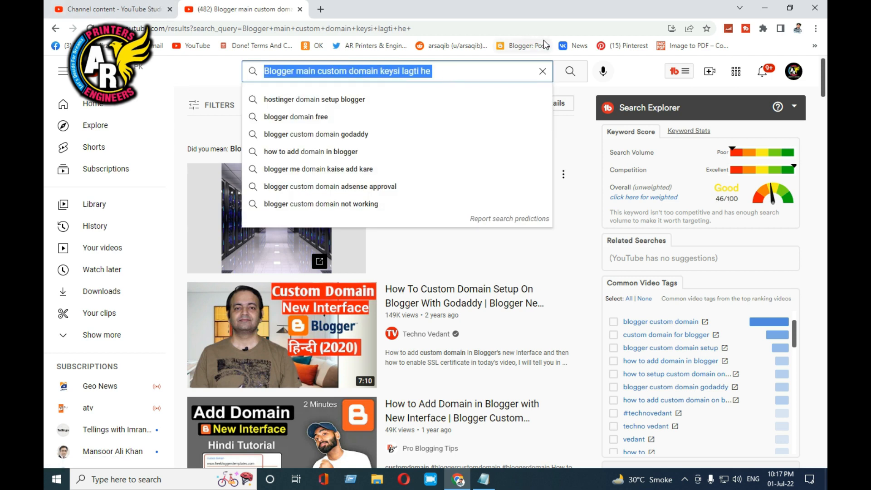
pyautogui.write('How to')
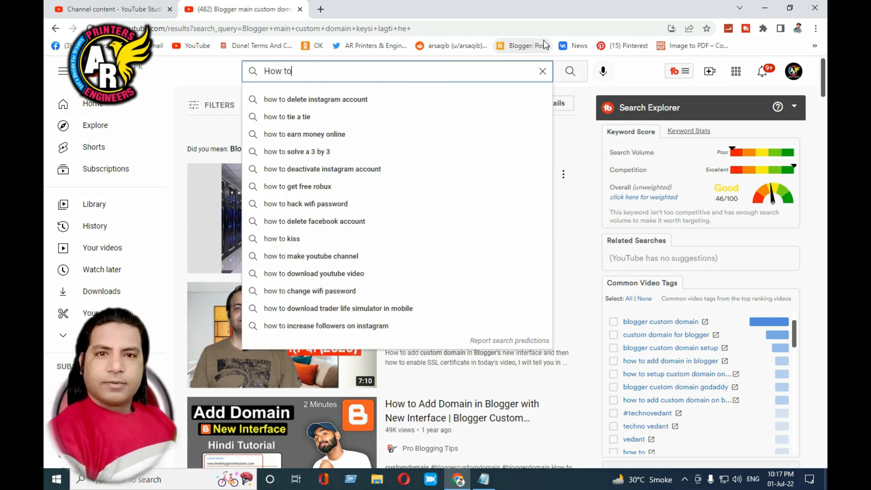
pyautogui.write(' add coustmo')
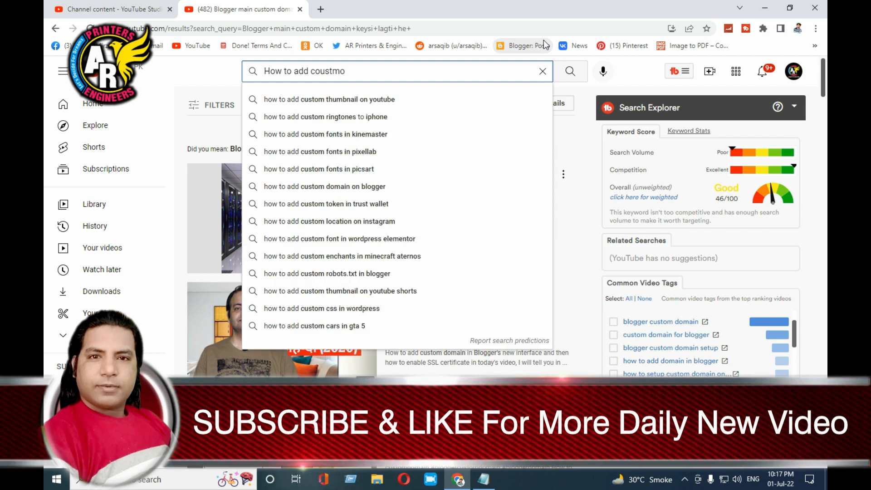
pyautogui.press('BackSpace')
pyautogui.write('domain')
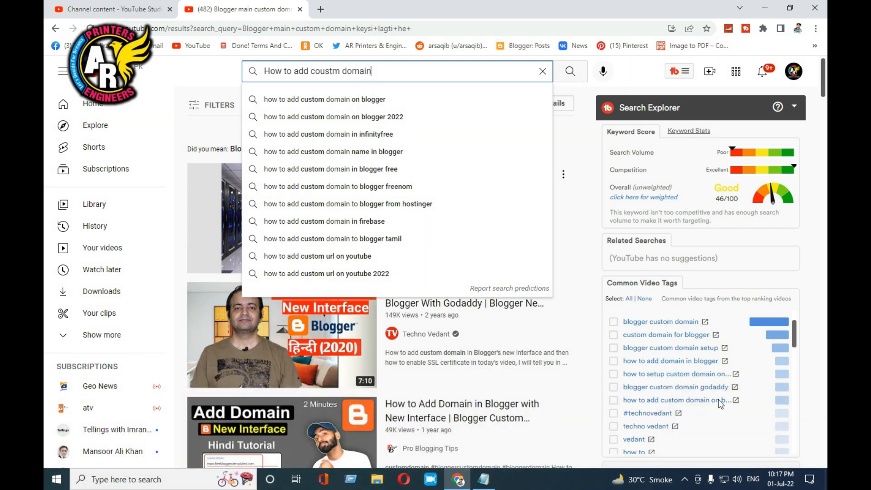
pyautogui.click(322, 100)
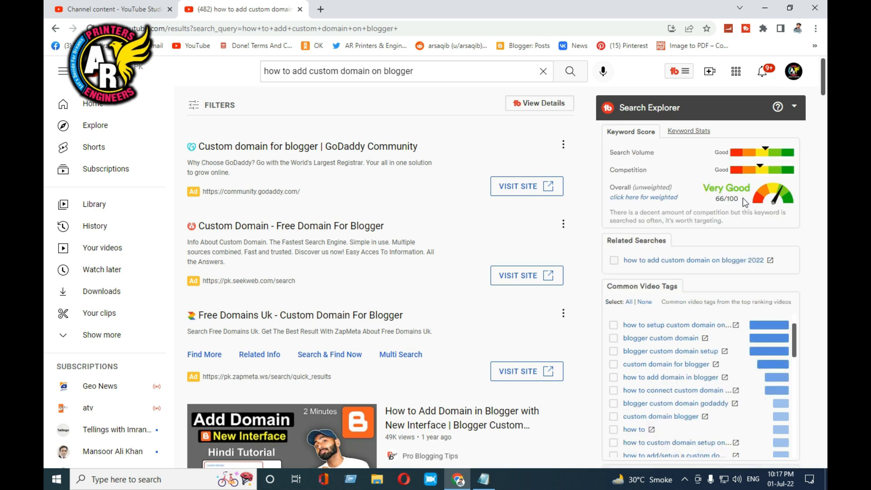
# Examine the overall keyword score and the keyword stats for "how to add custom domain on blogger"
pyautogui.moveTo(742, 198); pyautogui.dragTo(709, 199)
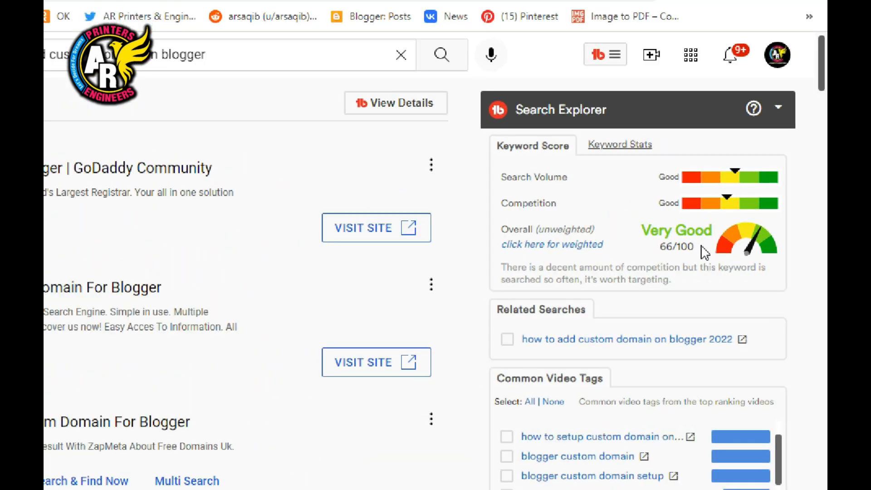
pyautogui.moveTo(651, 247); pyautogui.dragTo(639, 249)
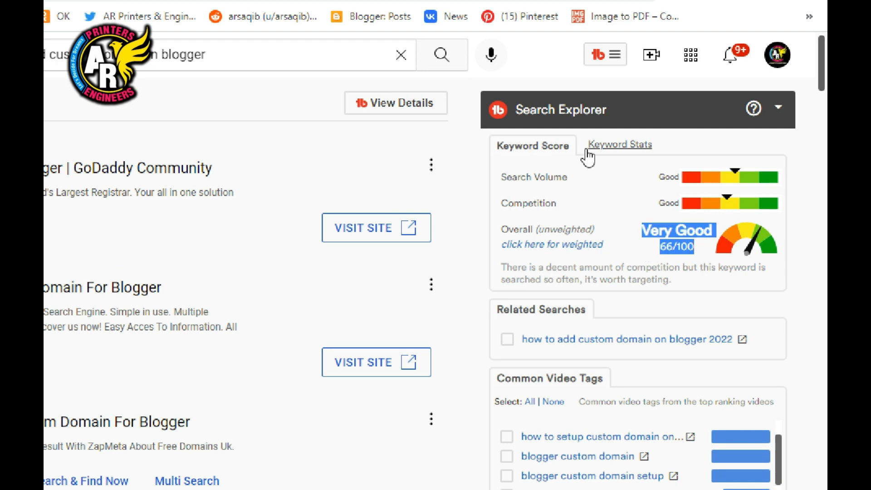
pyautogui.click(604, 145)
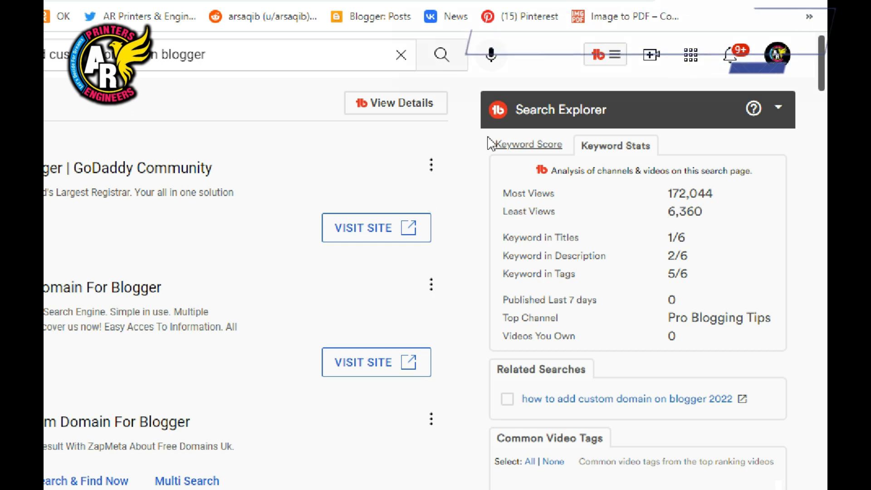
pyautogui.click(525, 153)
pyautogui.moveTo(703, 249); pyautogui.dragTo(641, 231)
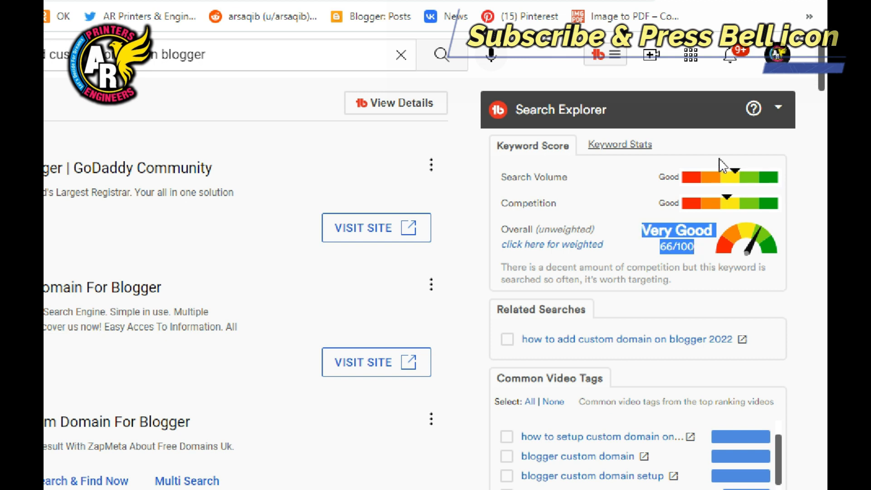
pyautogui.click(352, 190)
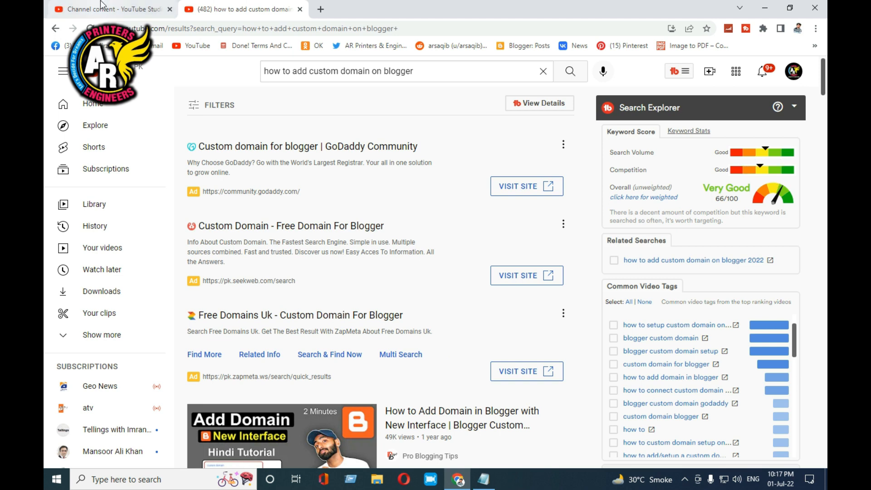
# Copy the title line from the Notepad notes and search YouTube for "How to Add Custoom Domain on bloogar"
pyautogui.click(484, 479)
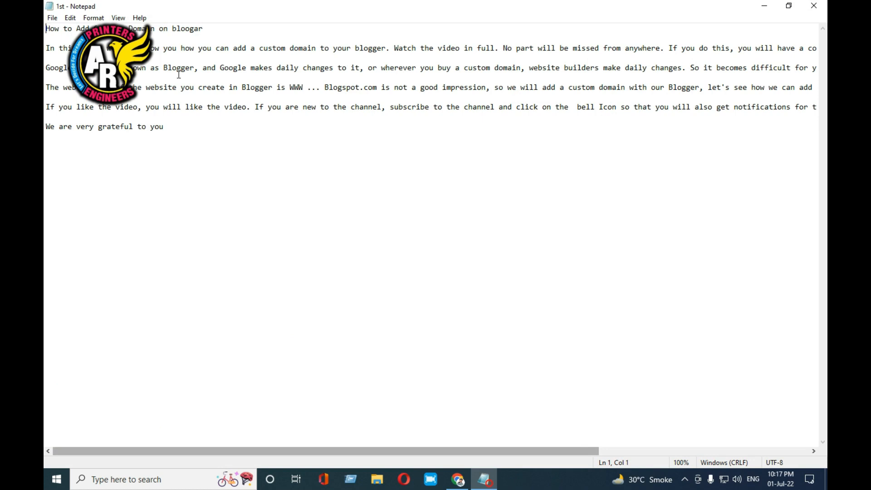
pyautogui.moveTo(219, 30); pyautogui.dragTo(45, 28)
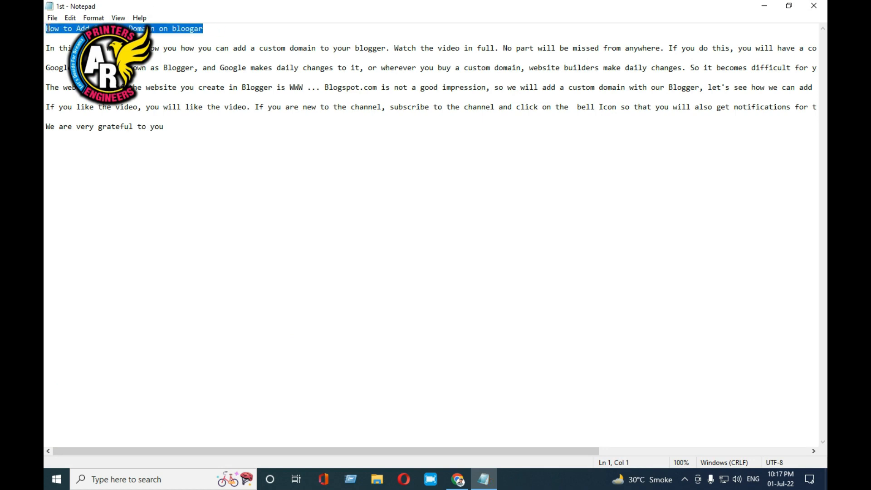
pyautogui.hotkey('alt', 'Tab')
pyautogui.click(427, 68)
pyautogui.hotkey('ctrl', 'a')
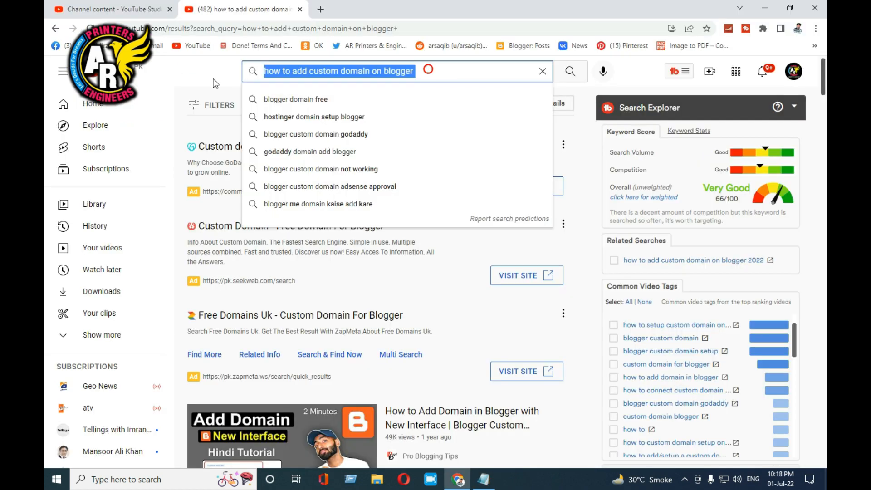
pyautogui.write('How to Add Custoom Domain on bloogar')
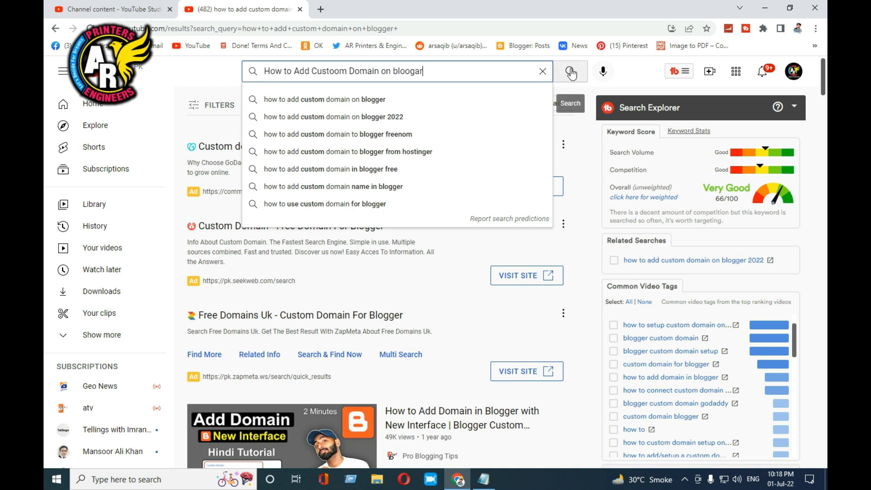
pyautogui.click(570, 71)
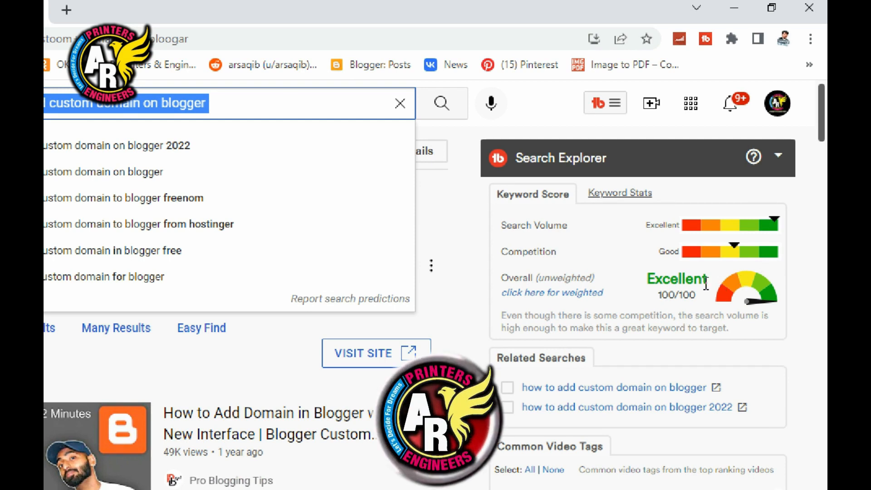
# Examine the overall keyword score and the keyword stats for the searched title
pyautogui.moveTo(705, 272); pyautogui.dragTo(645, 279)
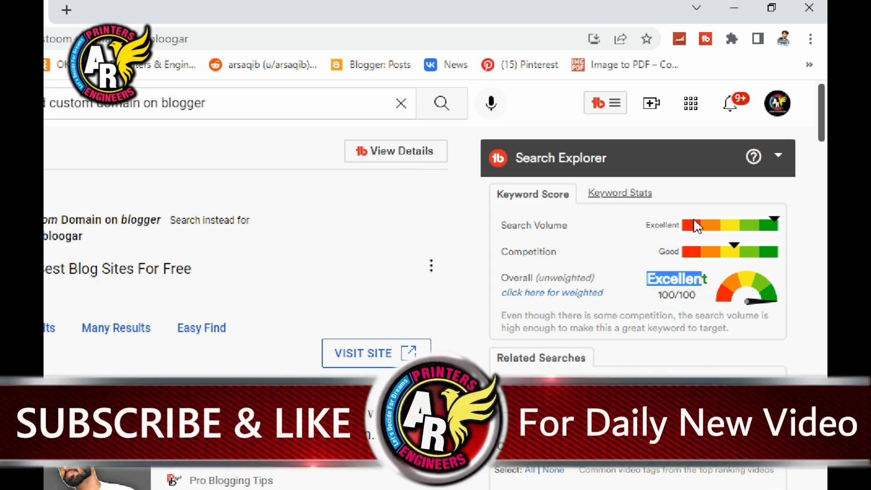
pyautogui.click(619, 194)
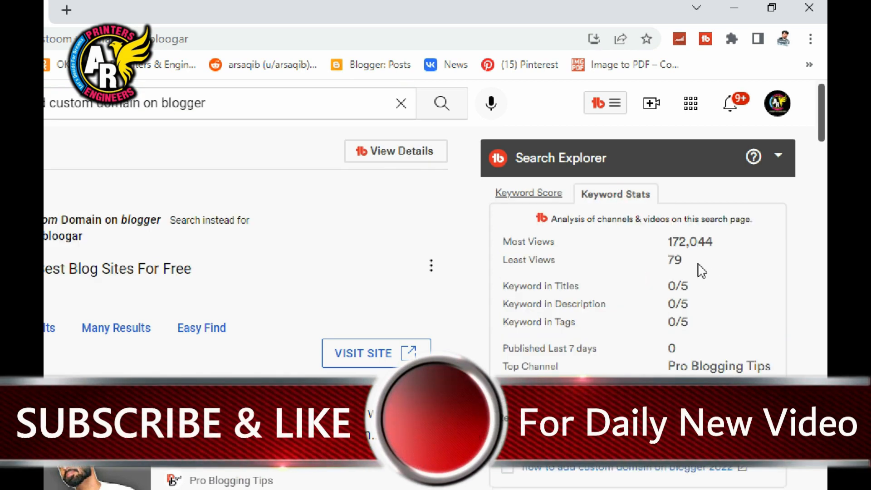
pyautogui.click(512, 194)
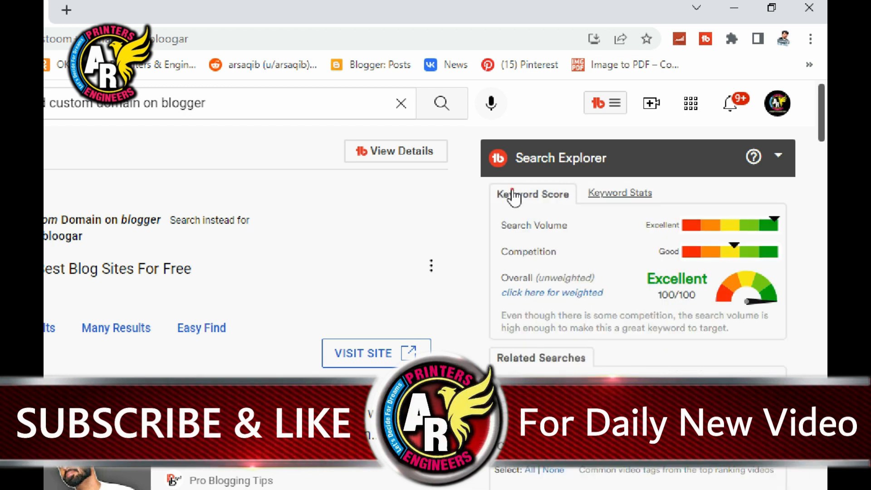
pyautogui.moveTo(708, 300); pyautogui.dragTo(498, 303)
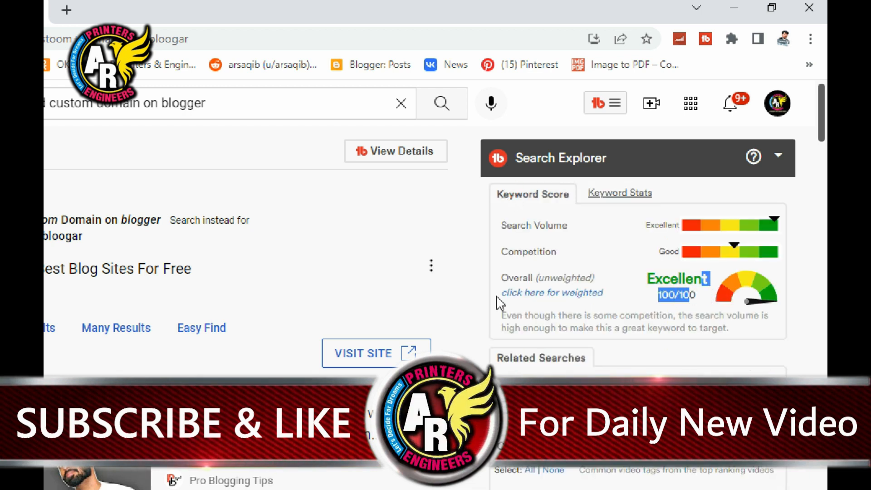
pyautogui.click(289, 173)
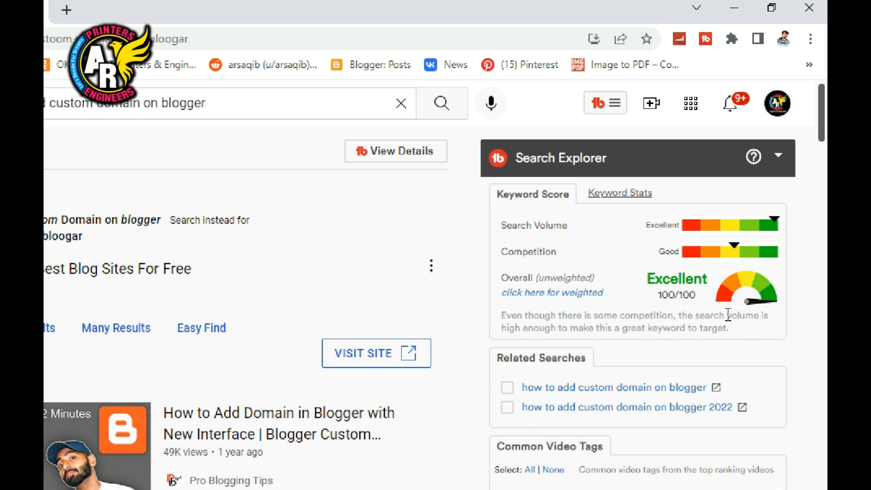
pyautogui.tripleClick(689, 296)
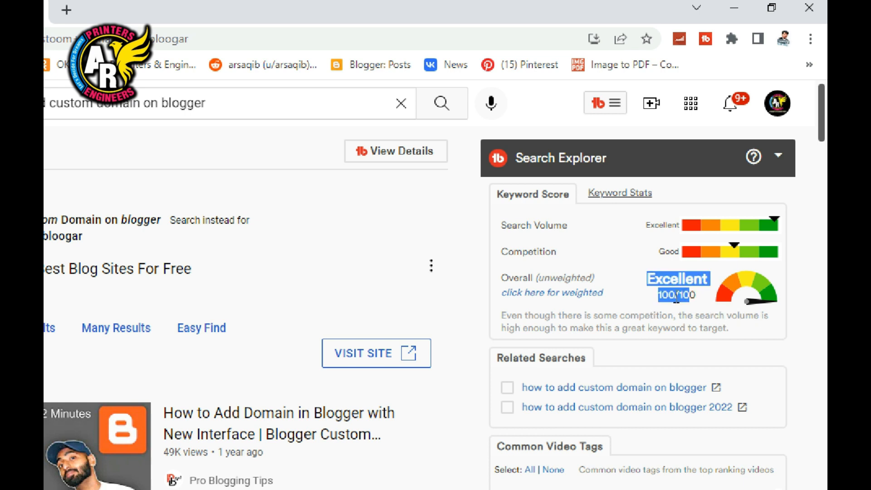
# Copy the corrected search query into the video's title and add a separator, giving "how to add custom domain on blogger |"
pyautogui.moveTo(269, 104); pyautogui.dragTo(144, 86)
pyautogui.hotkey('ctrl', 'c')
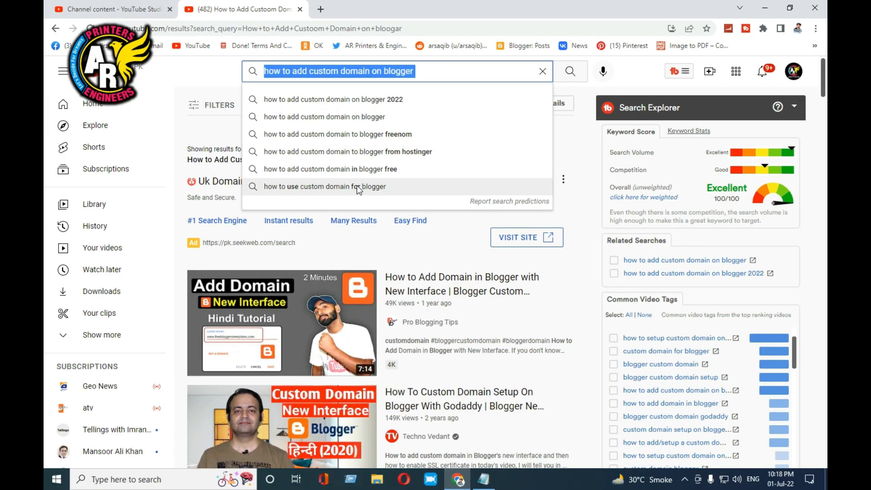
pyautogui.click(91, 9)
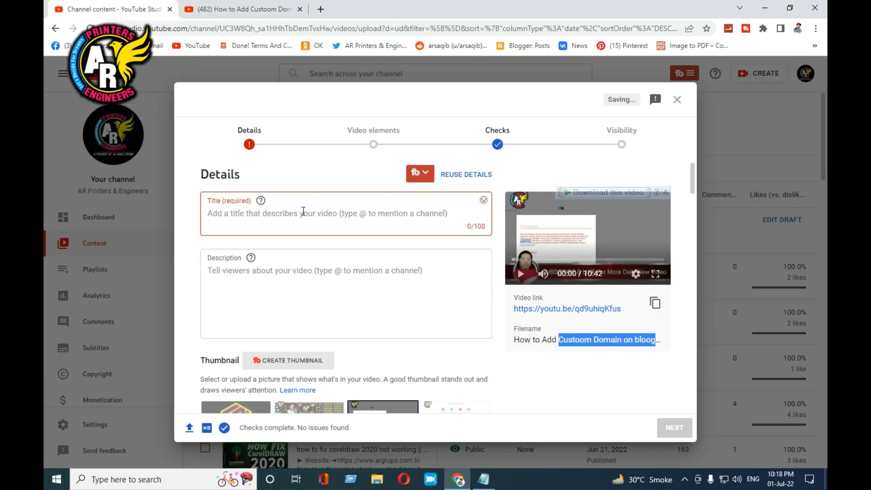
pyautogui.click(320, 214)
pyautogui.hotkey('ctrl', 'v')
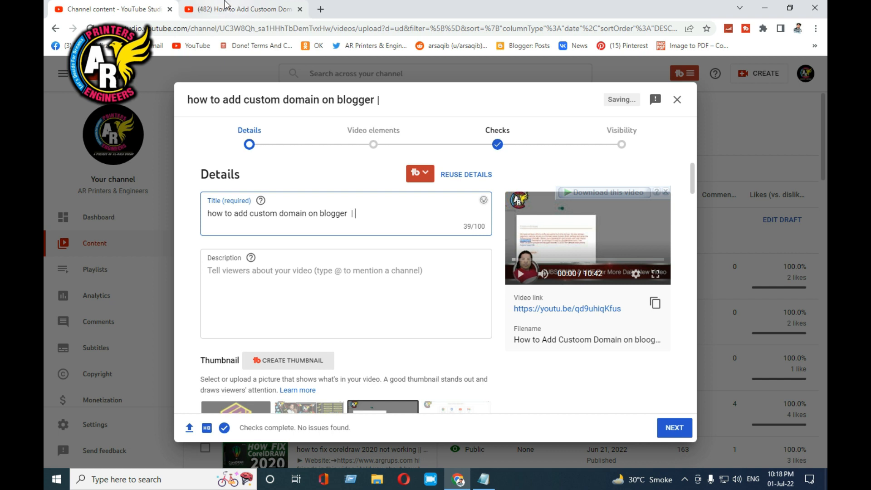
# Return to the YouTube search results and select the common video tag "blogger me domain kaise add kare"
pyautogui.click(225, 3)
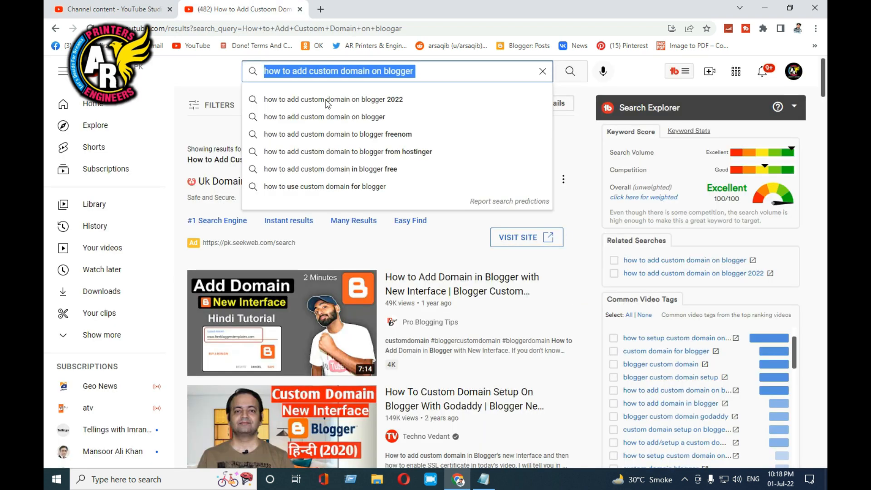
pyautogui.click(585, 119)
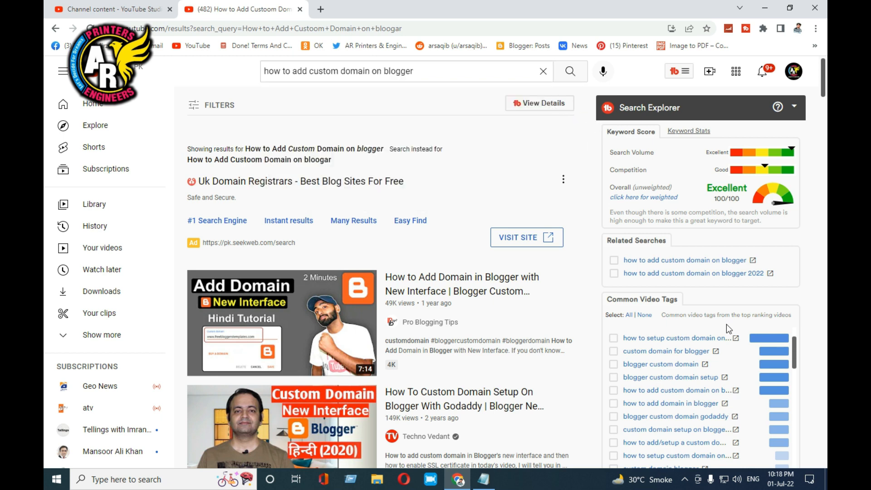
pyautogui.scroll(-3, 726, 324)
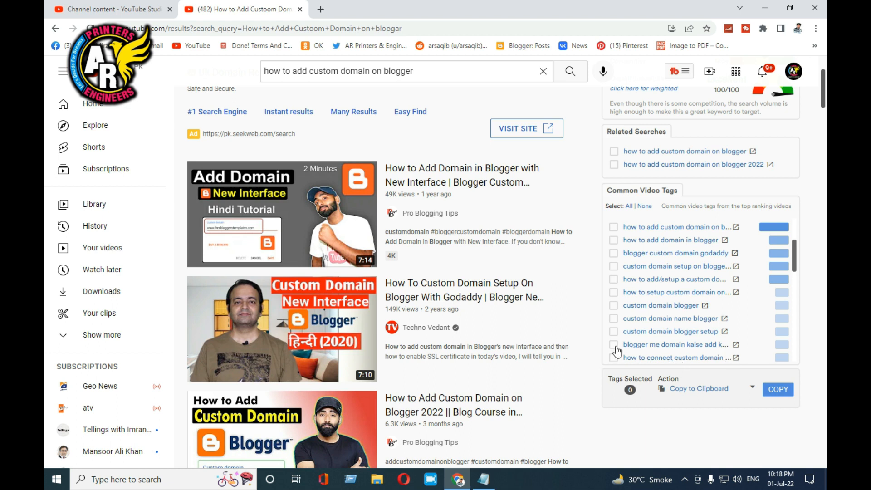
pyautogui.scroll(1, 724, 334)
pyautogui.scroll(3, 724, 334)
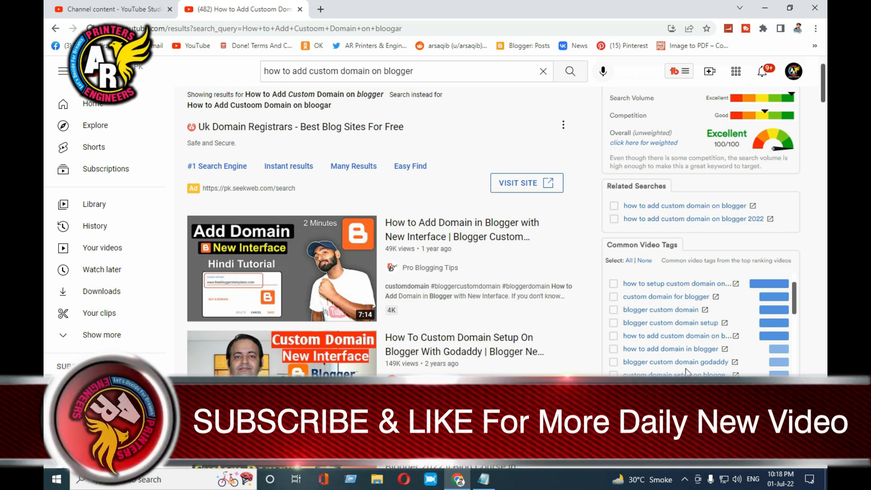
# Append "|" and the copied tag to the query and search for "how to add custom domain on blogger | blogger me domain kaise add kare"
pyautogui.click(454, 75)
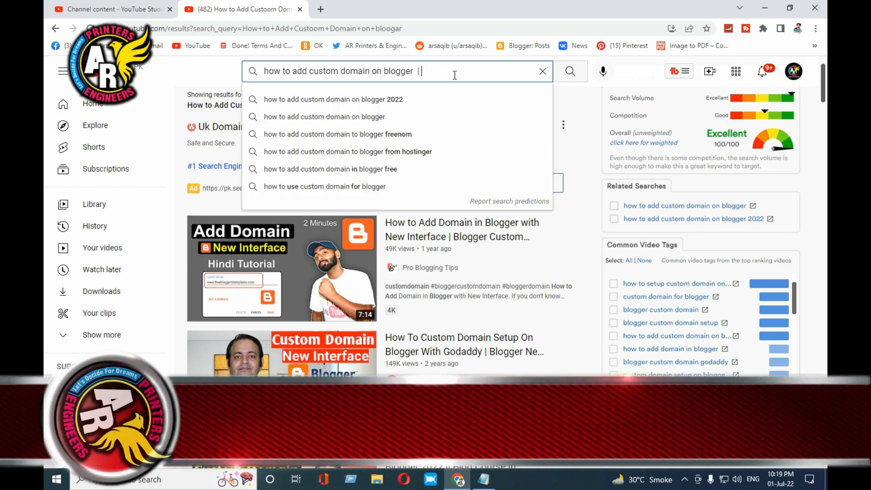
pyautogui.scroll(-5, 764, 329)
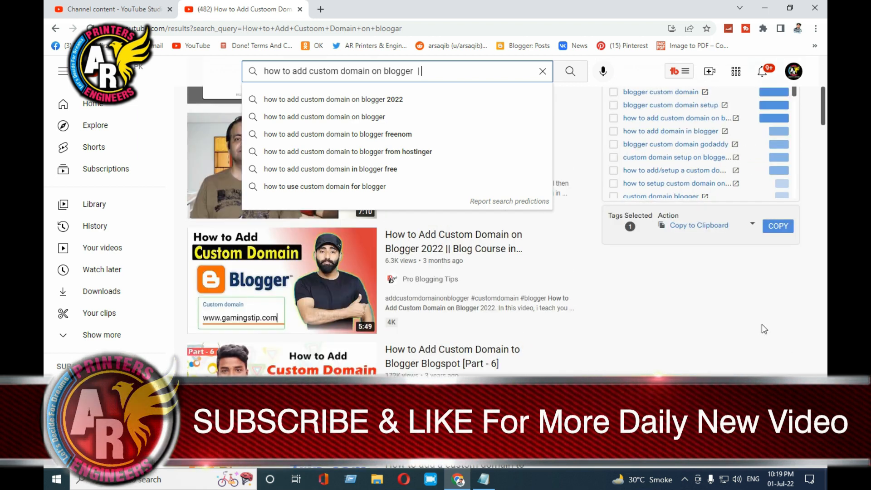
pyautogui.scroll(-1, 753, 139)
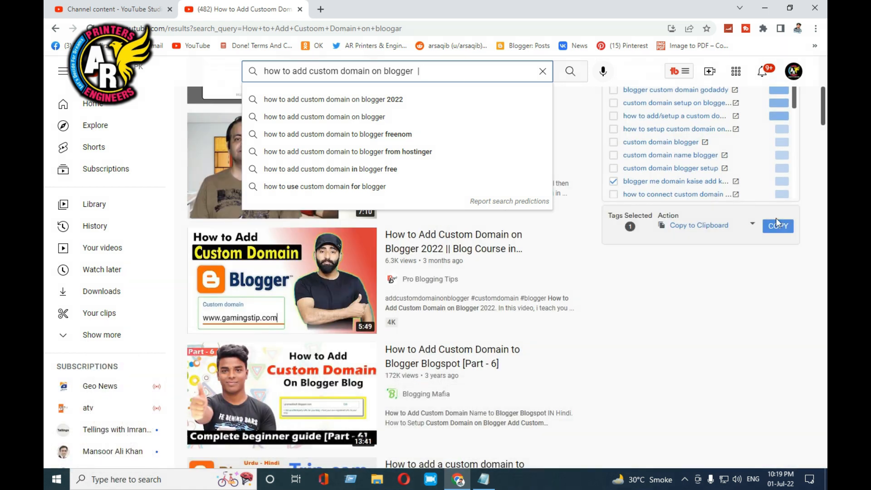
pyautogui.click(776, 220)
pyautogui.click(450, 74)
pyautogui.write('blogger me domain kaise add kare')
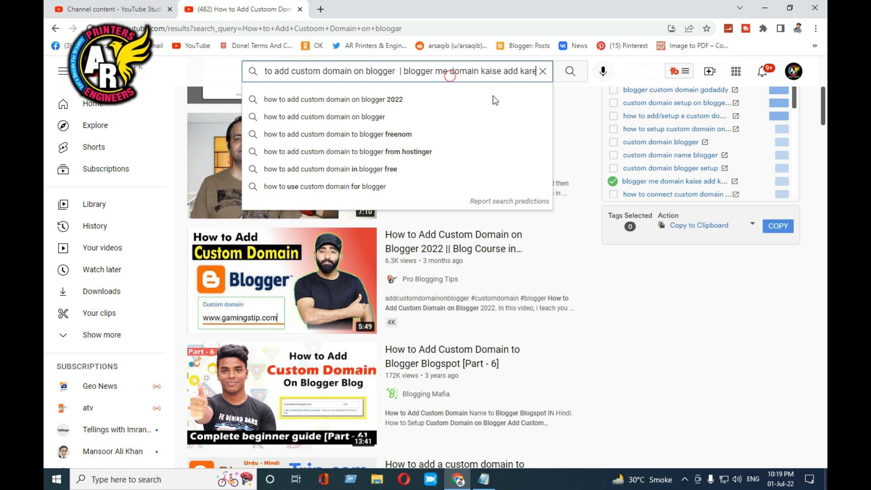
pyautogui.click(570, 71)
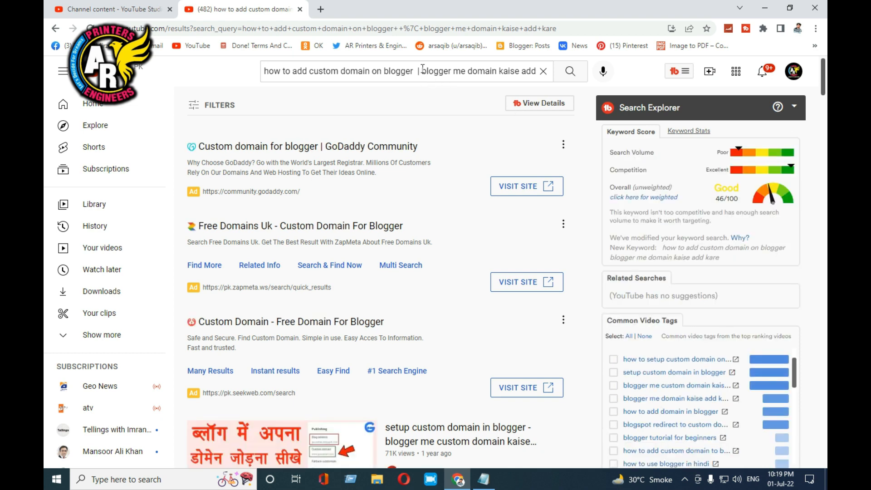
# Remove "| blogger me domain kaise add kare" from the search query and the trailing "|" from the video title
pyautogui.moveTo(416, 71); pyautogui.dragTo(554, 72)
pyautogui.press('BackSpace')
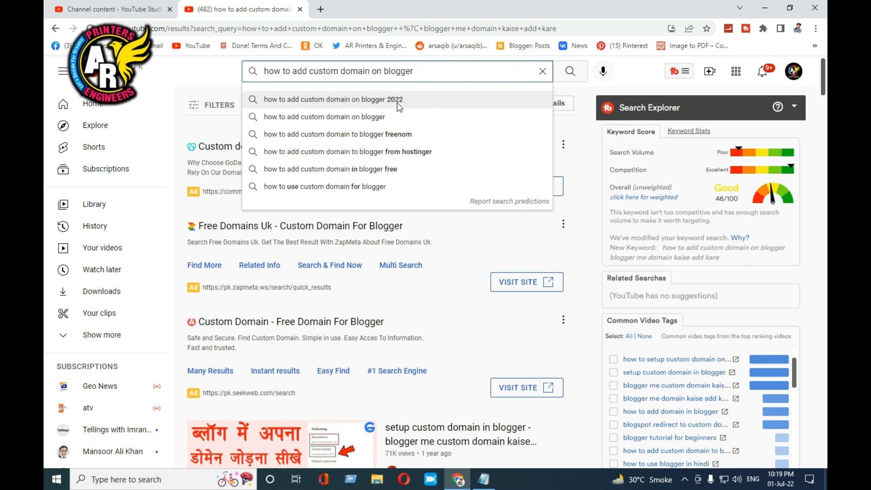
pyautogui.click(110, 6)
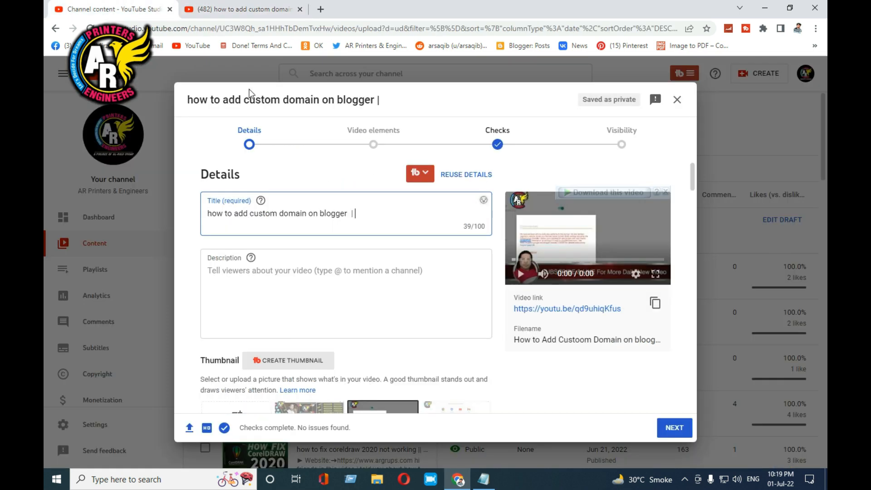
pyautogui.press('BackSpace')
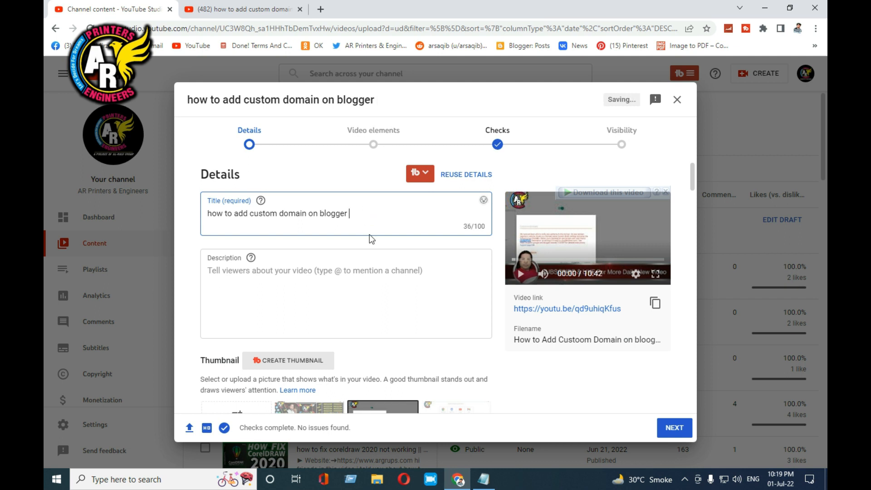
# Copy all paragraphs below the title line in the Notepad notes into the video's description
pyautogui.scroll(-1, 369, 234)
pyautogui.click(366, 221)
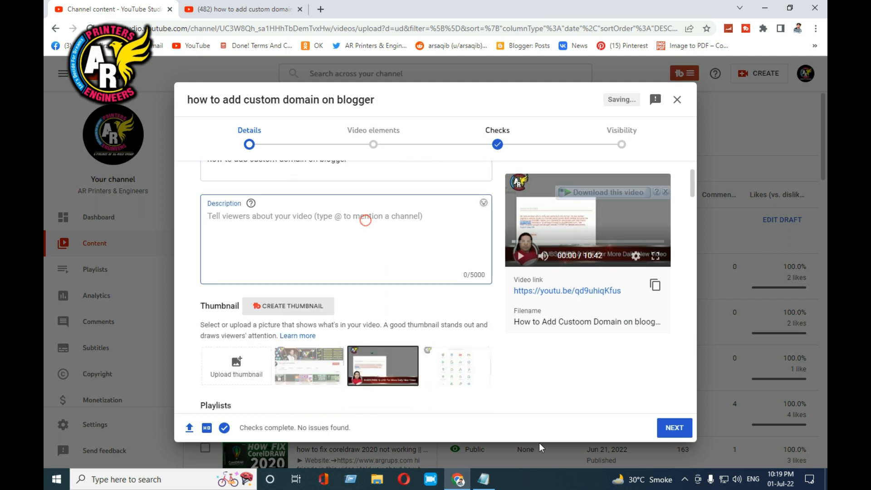
pyautogui.click(484, 479)
pyautogui.moveTo(170, 128); pyautogui.dragTo(52, 47)
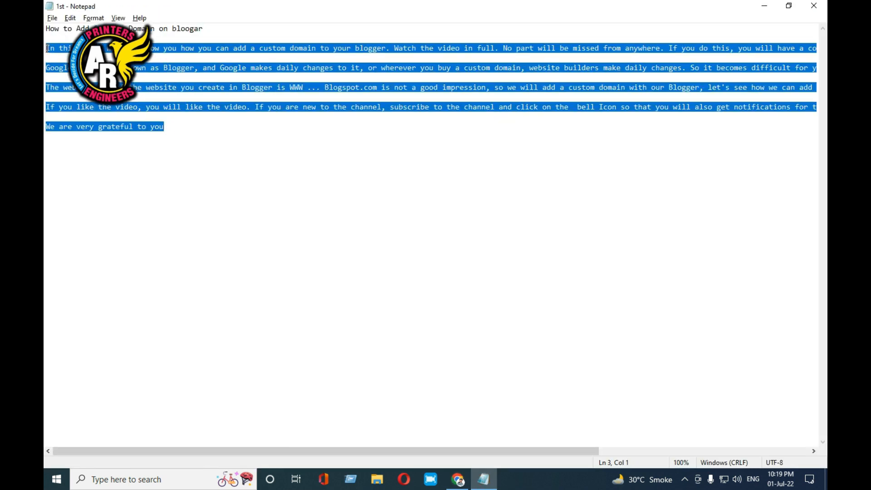
pyautogui.hotkey('alt', 'Tab')
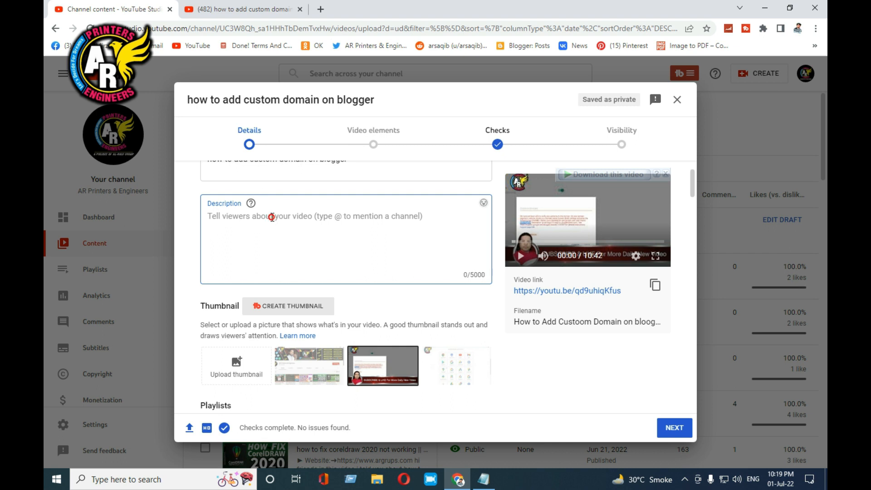
pyautogui.hotkey('ctrl', 'v')
pyautogui.scroll(1, 263, 266)
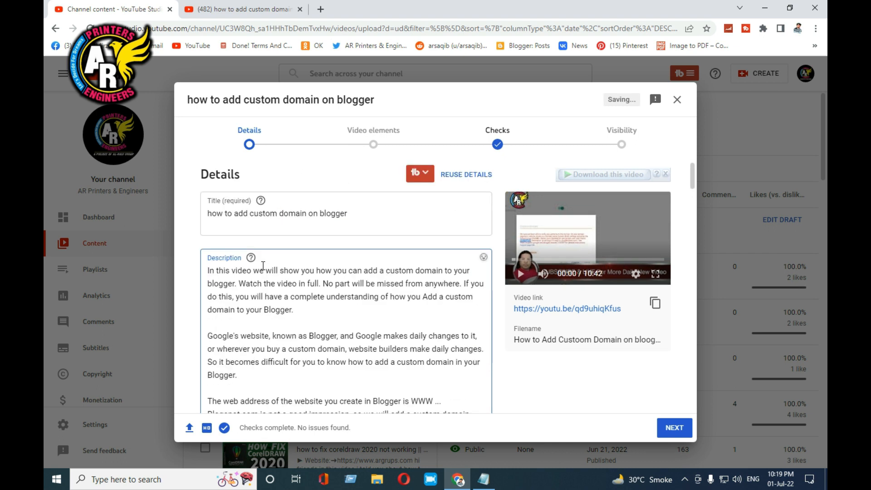
# Review the video title and where its keyword phrase recurs in the description
pyautogui.moveTo(348, 216); pyautogui.dragTo(207, 220)
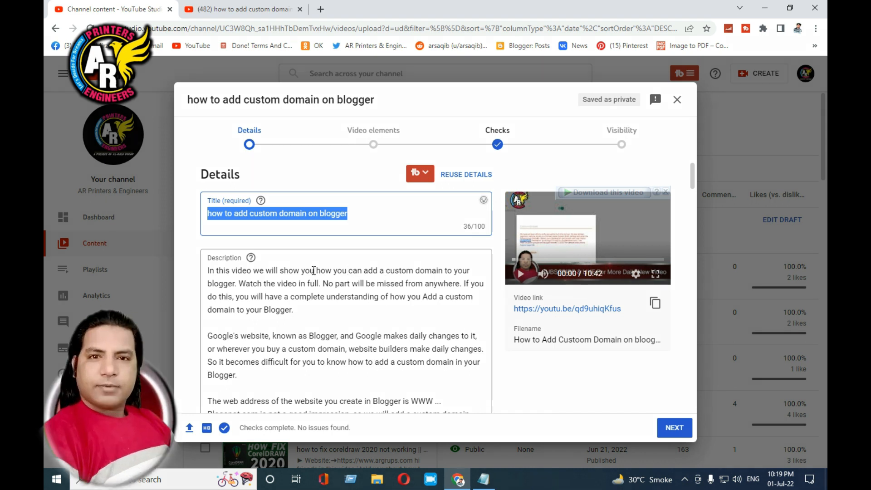
pyautogui.moveTo(321, 270); pyautogui.dragTo(462, 270)
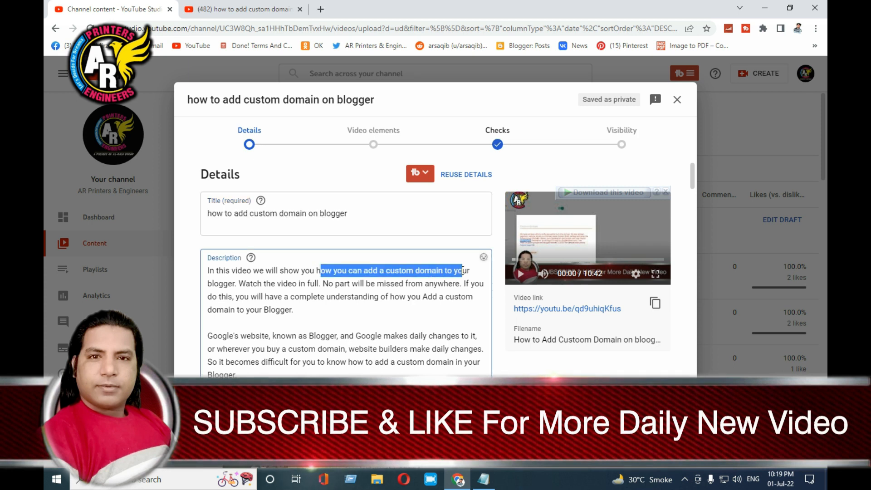
pyautogui.scroll(-1, 350, 294)
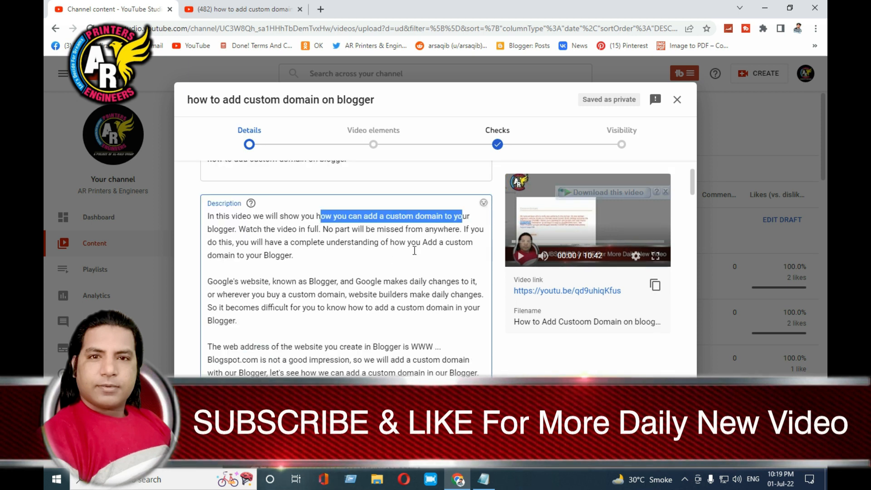
pyautogui.moveTo(300, 255); pyautogui.dragTo(390, 242)
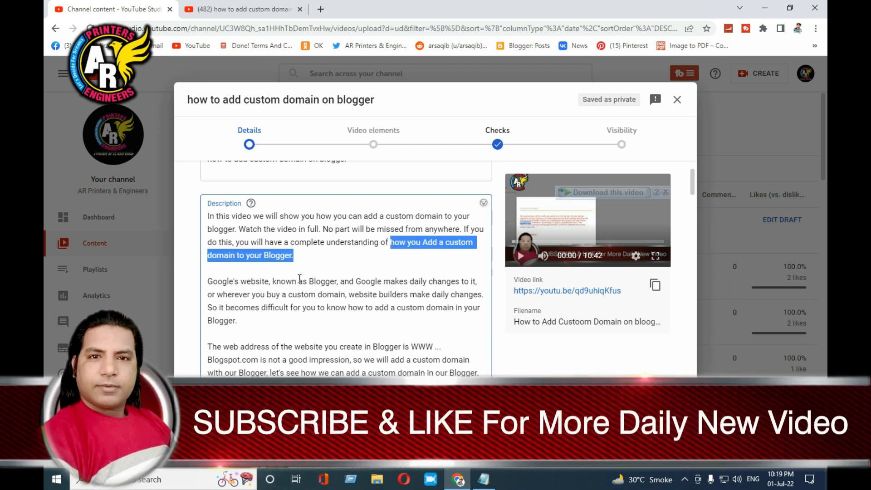
pyautogui.scroll(-2, 357, 307)
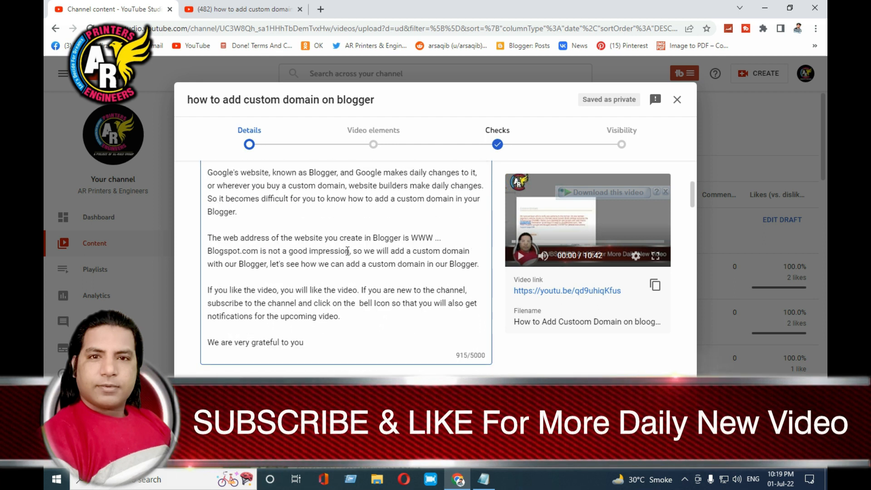
# Upload the "How to Add Custom Domain" picture as the video's custom thumbnail
pyautogui.moveTo(300, 264); pyautogui.dragTo(465, 264)
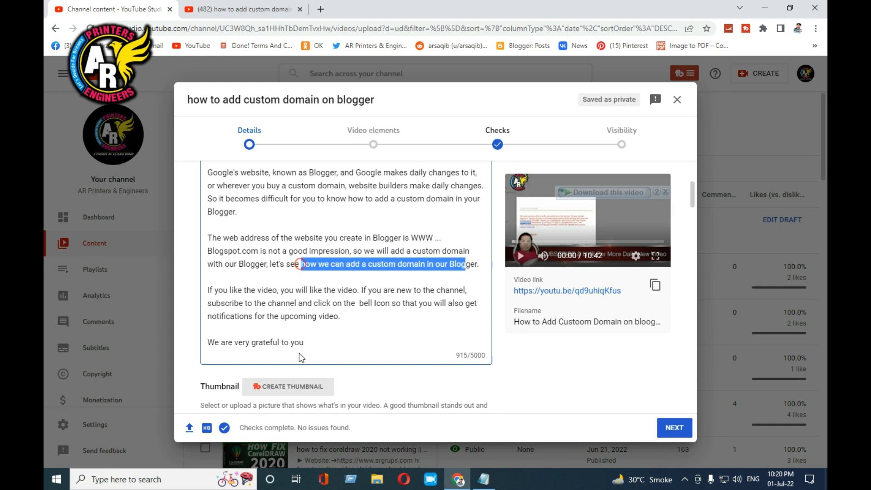
pyautogui.scroll(-1, 357, 330)
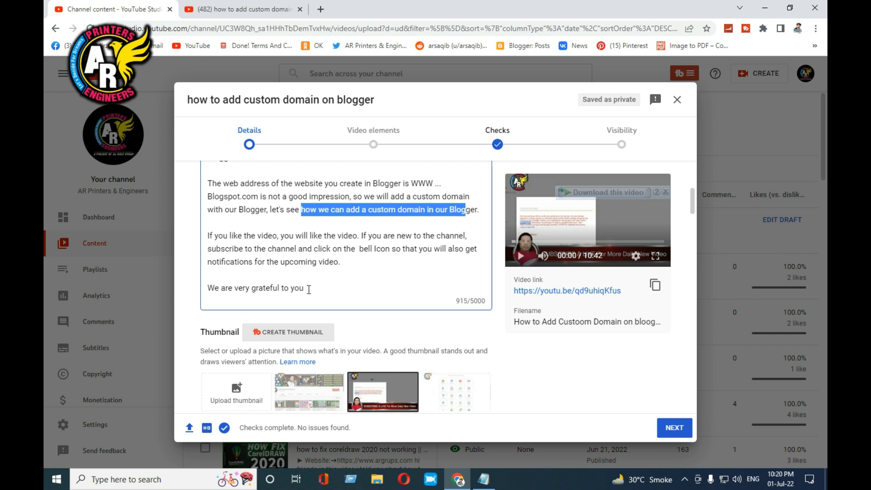
pyautogui.scroll(4, 320, 272)
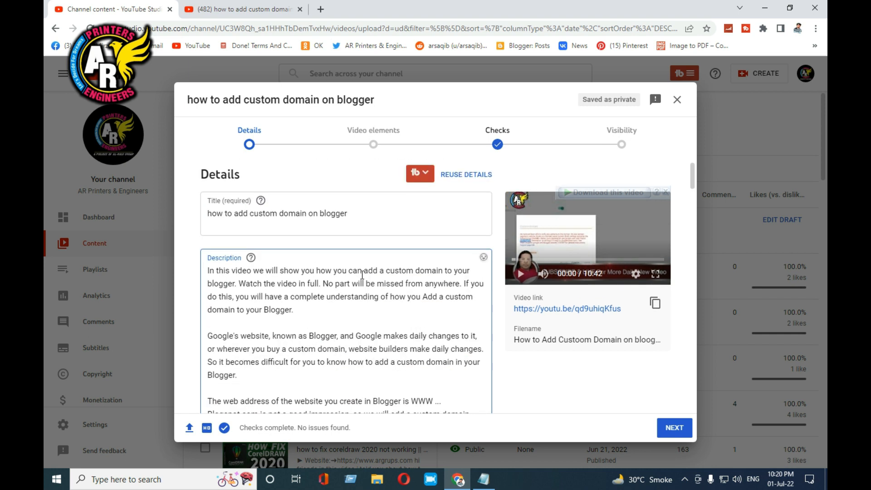
pyautogui.scroll(-6, 368, 257)
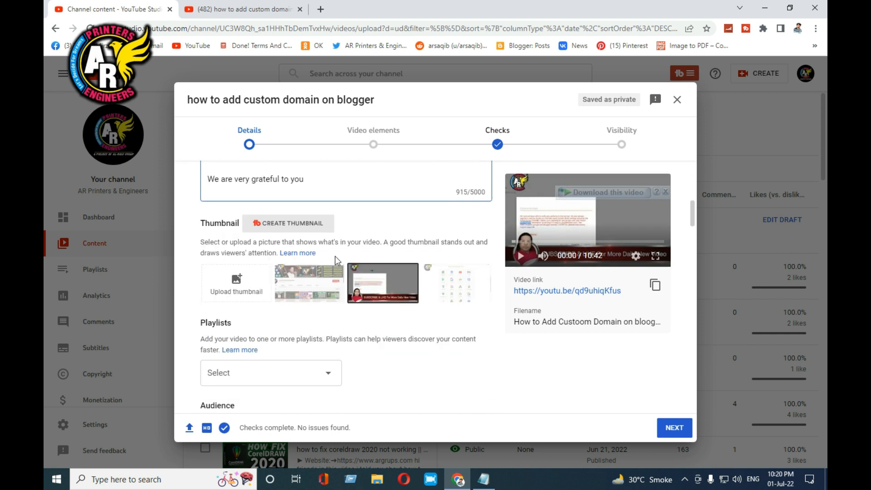
pyautogui.click(235, 285)
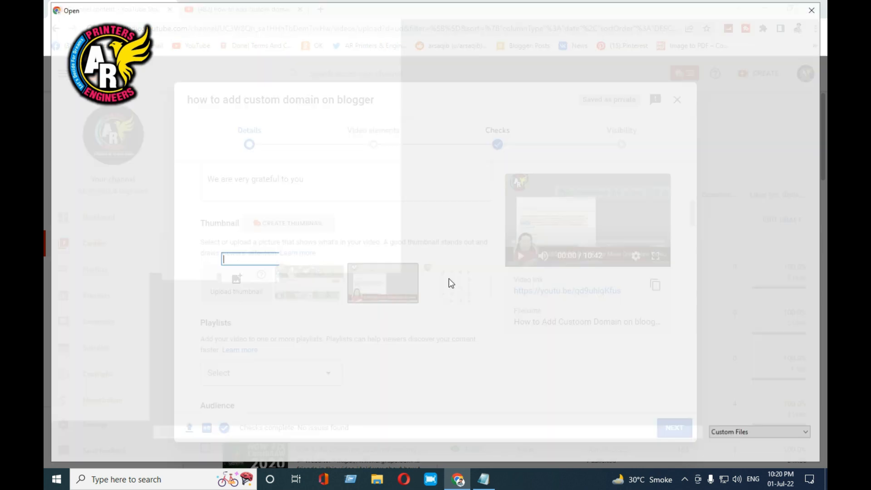
pyautogui.click(370, 176)
pyautogui.doubleClick(555, 90)
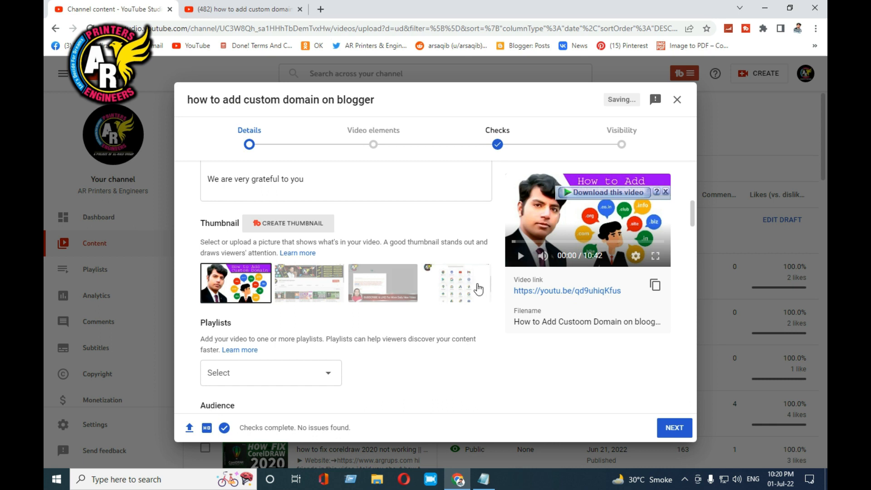
# Add the video to the "How to Create Blogger Website" playlist
pyautogui.scroll(-4, 449, 236)
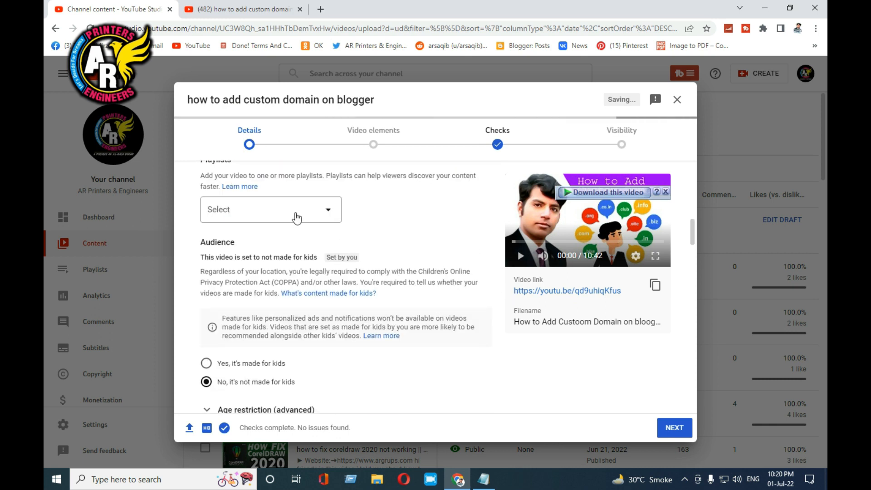
pyautogui.click(322, 214)
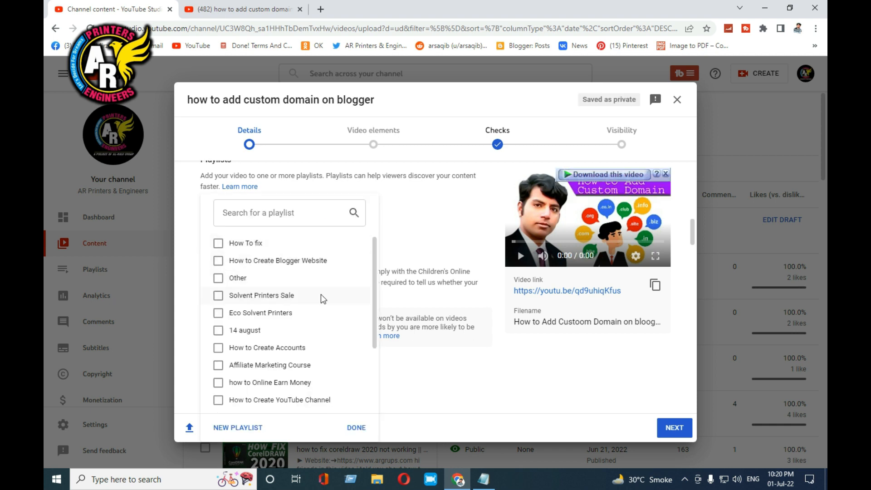
pyautogui.click(218, 260)
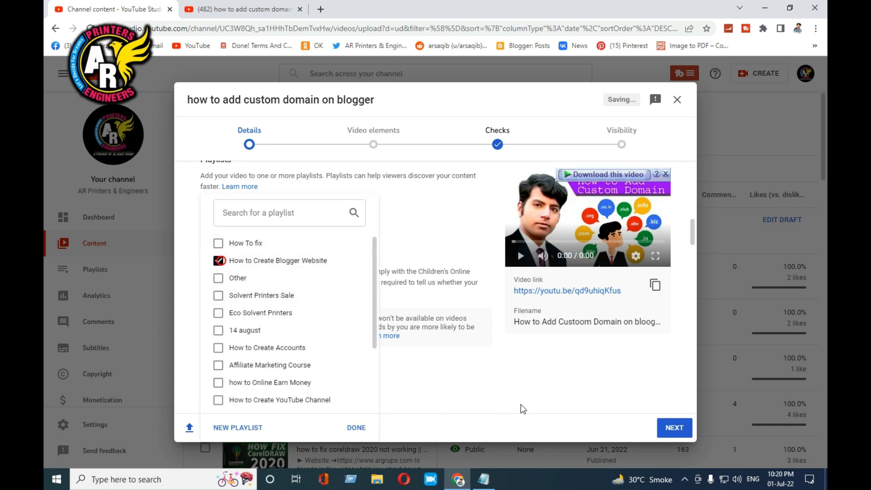
pyautogui.click(353, 430)
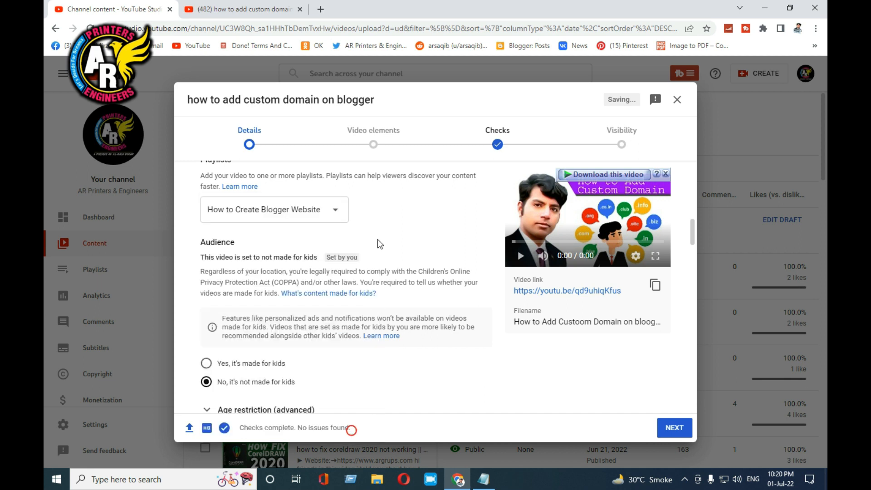
# Add the recommended tags "blogger custom domain", "how to add custom domain on blogger" and "custom domain for blogger" to the video
pyautogui.scroll(-6, 378, 238)
pyautogui.scroll(-3, 361, 262)
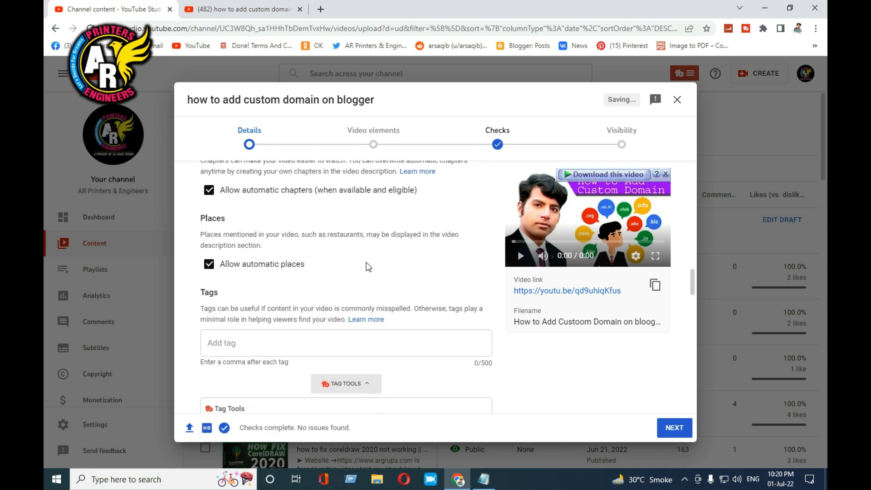
pyautogui.scroll(-2, 335, 246)
pyautogui.scroll(1, 269, 268)
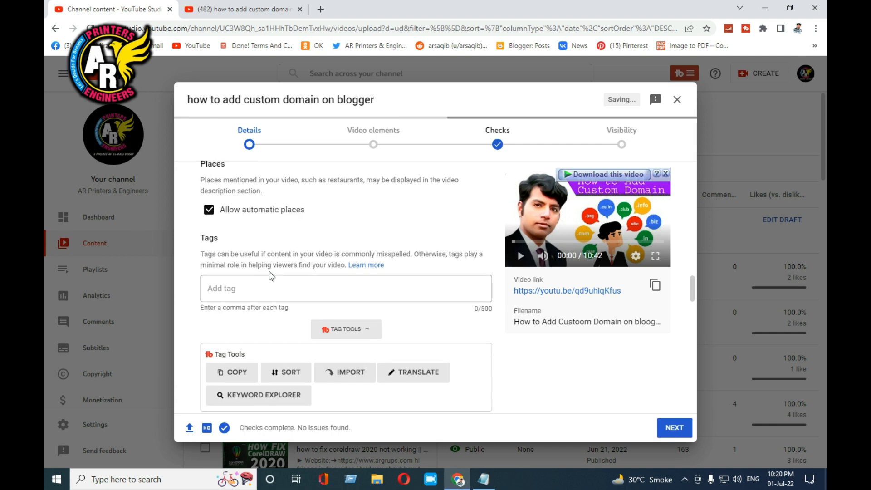
pyautogui.click(268, 286)
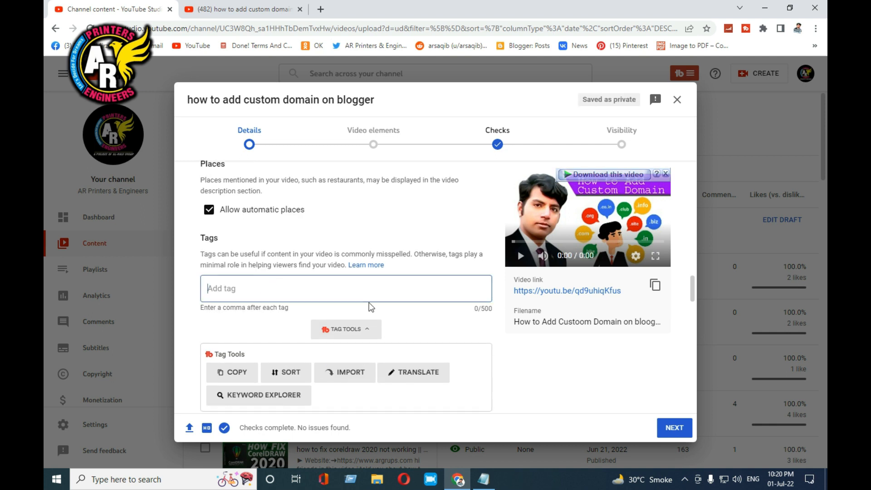
pyautogui.scroll(-3, 341, 324)
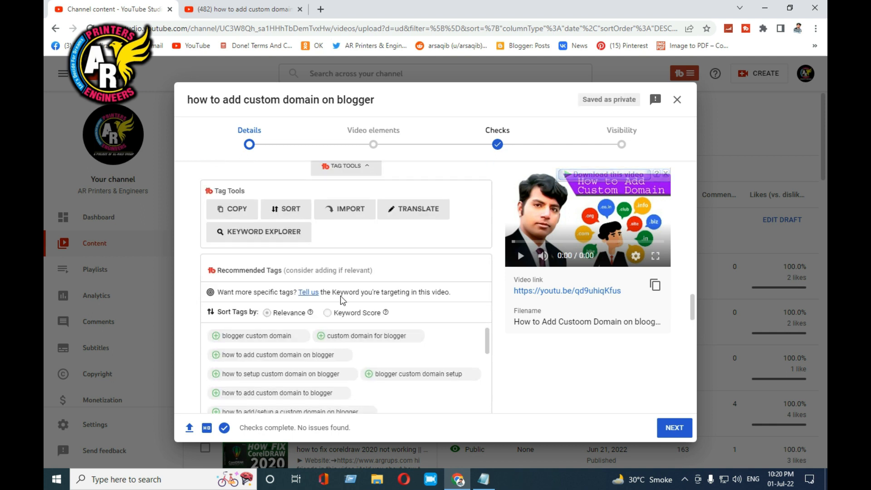
pyautogui.scroll(-2, 341, 293)
pyautogui.scroll(2, 288, 316)
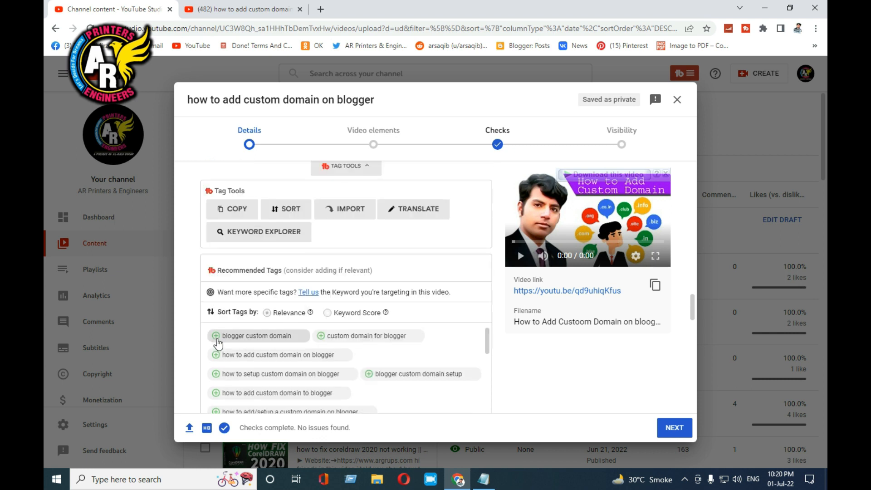
pyautogui.click(217, 338)
pyautogui.scroll(-3, 218, 336)
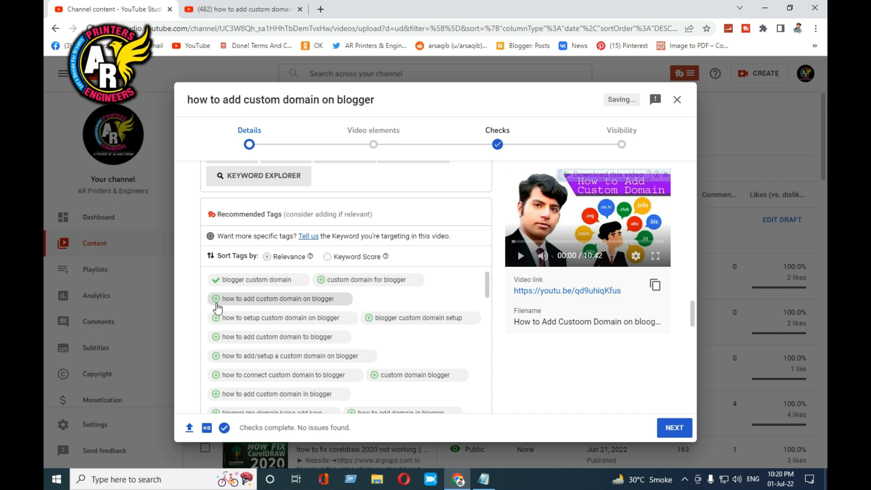
pyautogui.click(217, 299)
pyautogui.scroll(-3, 318, 313)
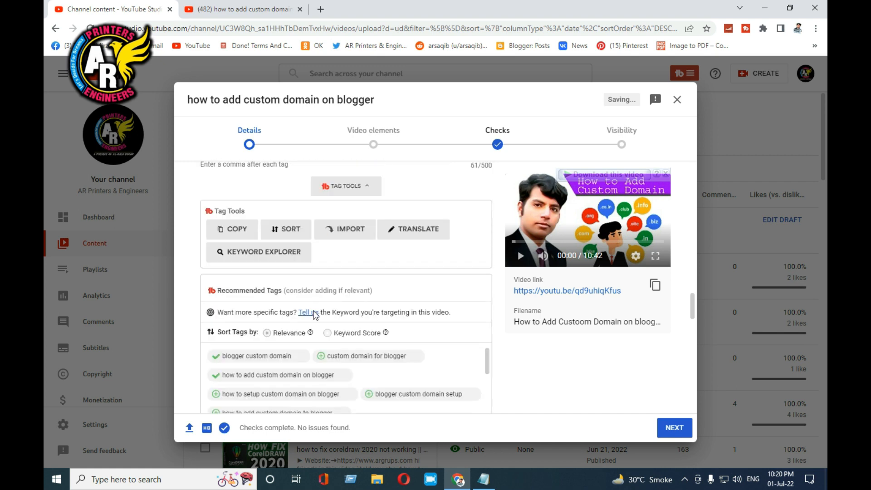
pyautogui.click(324, 361)
pyautogui.scroll(-3, 316, 277)
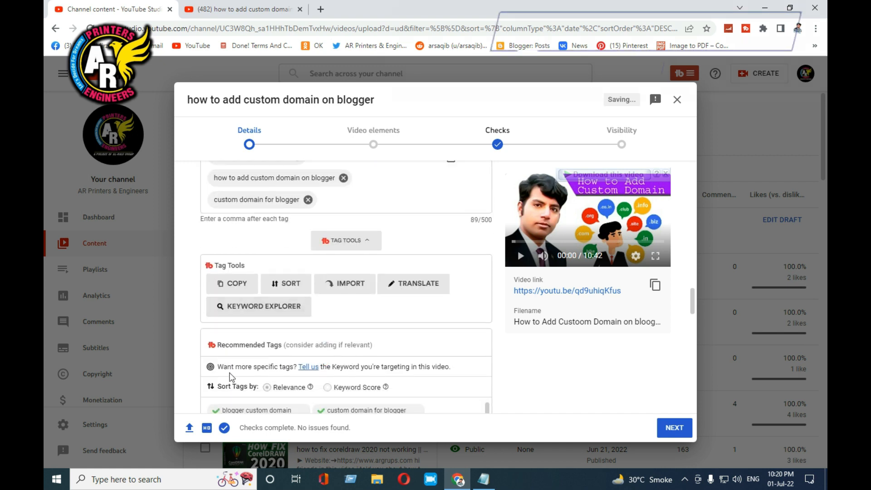
pyautogui.scroll(2, 316, 279)
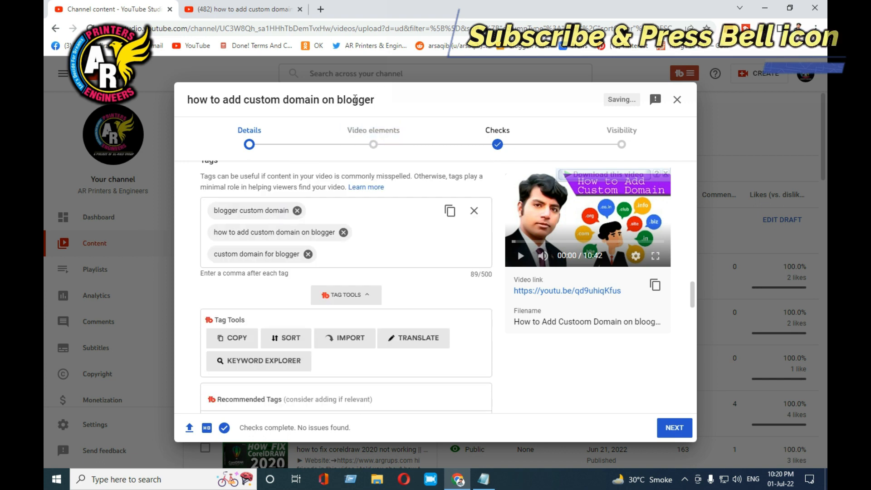
# Copy the video title "how to add custom domain on blogger" and set it as the target keyword for the recommended tags
pyautogui.moveTo(376, 99); pyautogui.dragTo(186, 99)
pyautogui.hotkey('ctrl', 'c')
pyautogui.scroll(-4, 349, 331)
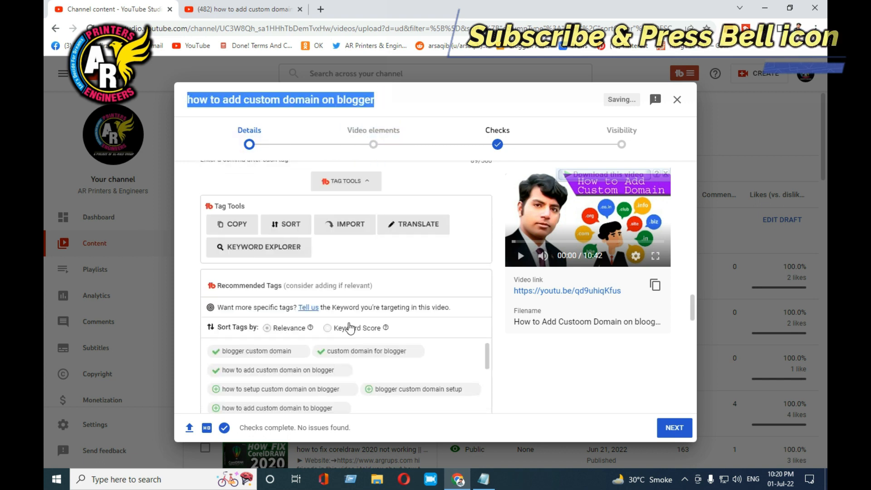
pyautogui.scroll(2, 288, 266)
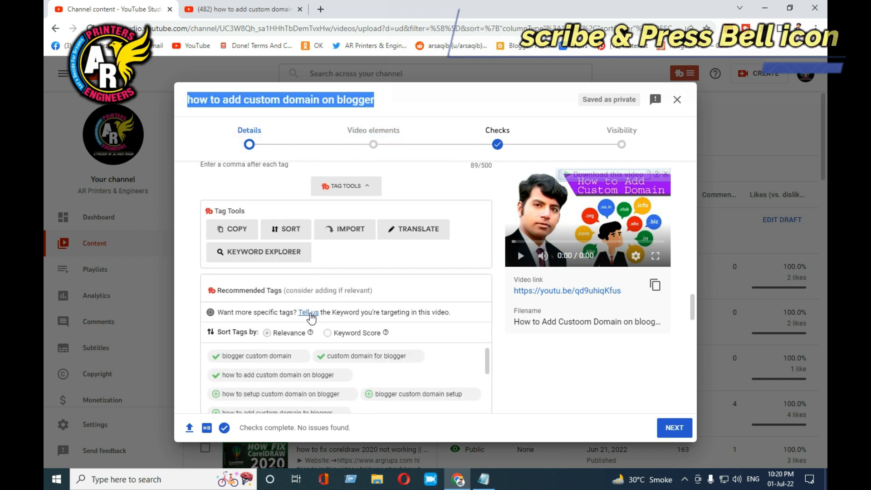
pyautogui.click(308, 312)
pyautogui.hotkey('ctrl', 'v')
pyautogui.click(488, 137)
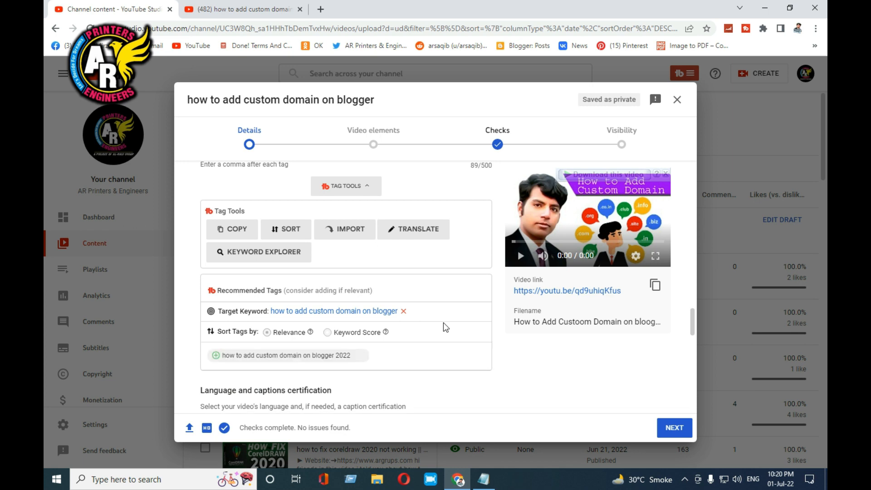
# Add the recommended tag "how to add custom domain on blogger 2022" to the video's tags
pyautogui.scroll(-3, 442, 326)
pyautogui.scroll(3, 256, 209)
pyautogui.scroll(1, 235, 384)
pyautogui.scroll(3, 385, 311)
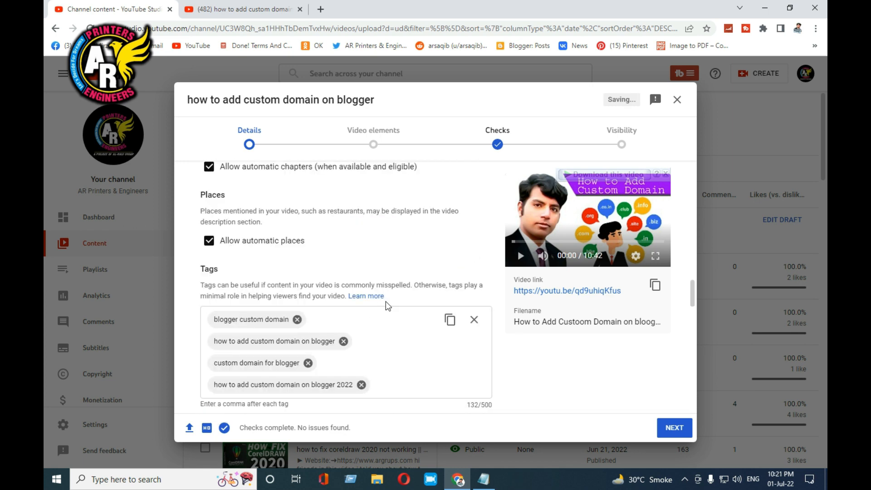
# Review the video's tag list together with the recommended tags for the target keyword
pyautogui.click(389, 352)
pyautogui.scroll(-2, 385, 283)
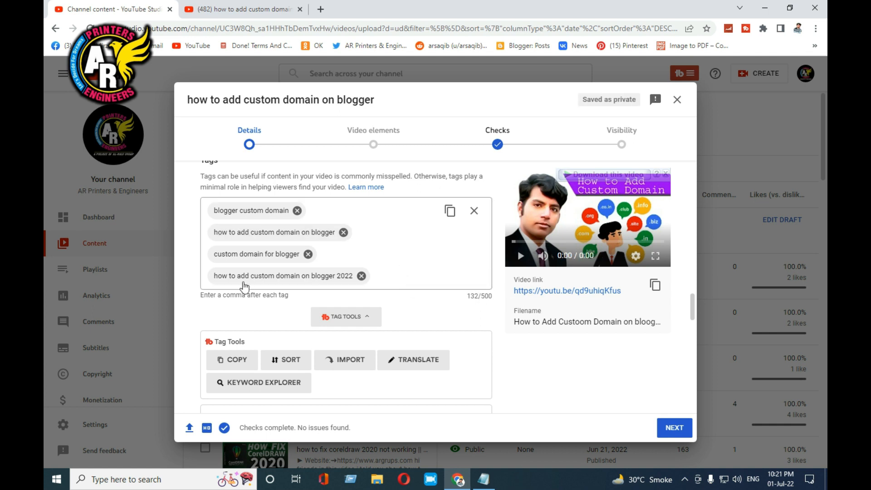
pyautogui.click(415, 282)
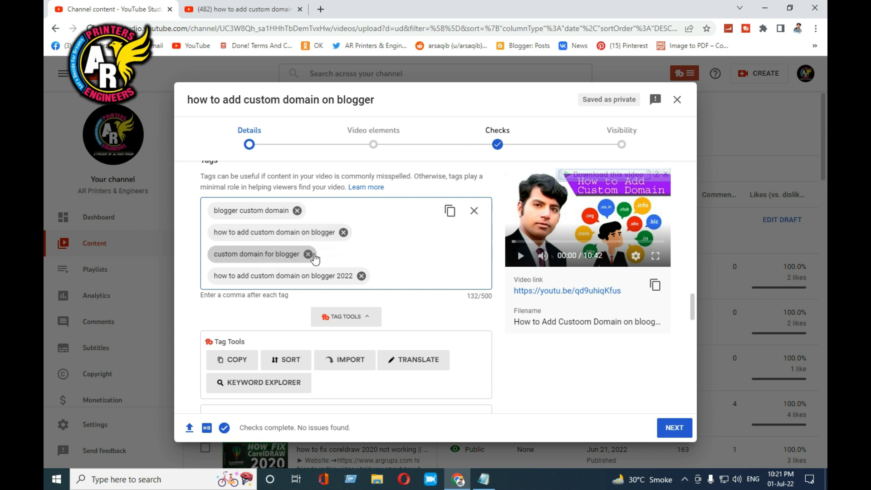
pyautogui.scroll(-10, 385, 285)
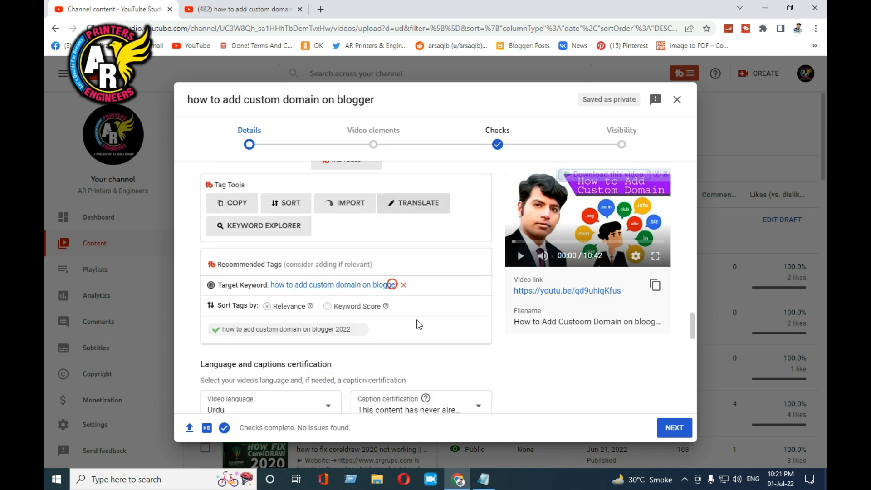
pyautogui.scroll(-2, 337, 304)
pyautogui.scroll(10, 336, 295)
pyautogui.scroll(3, 331, 279)
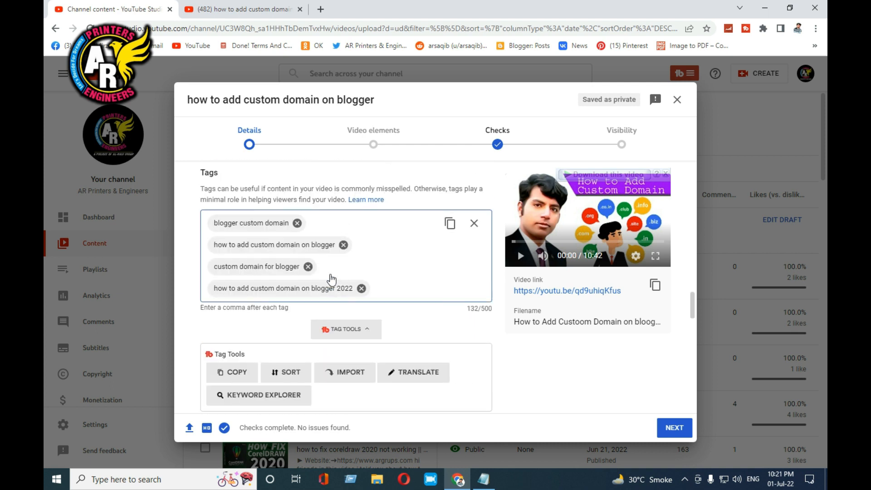
pyautogui.scroll(-3, 408, 336)
# Switch to the YouTube search tab and return to the earlier results for "How to Add Custoom Domain on bloogar"
pyautogui.hotkey('ctrl', 'Tab')
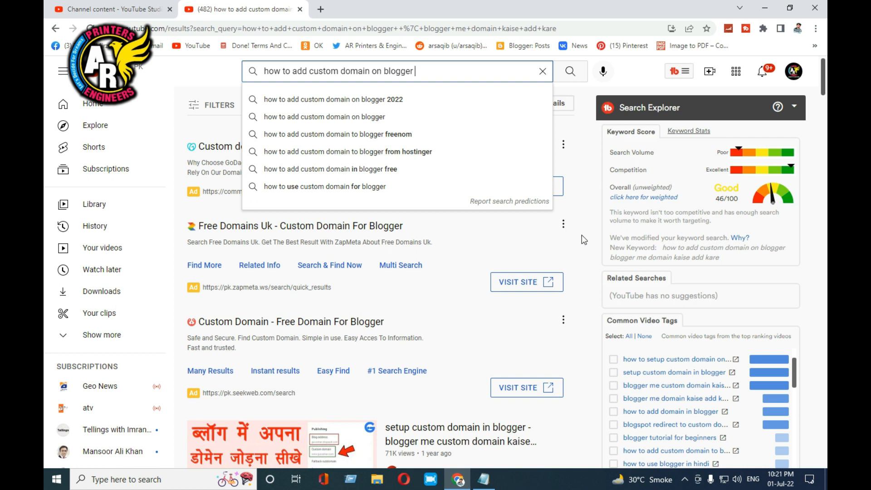
pyautogui.click(582, 235)
pyautogui.click(738, 480)
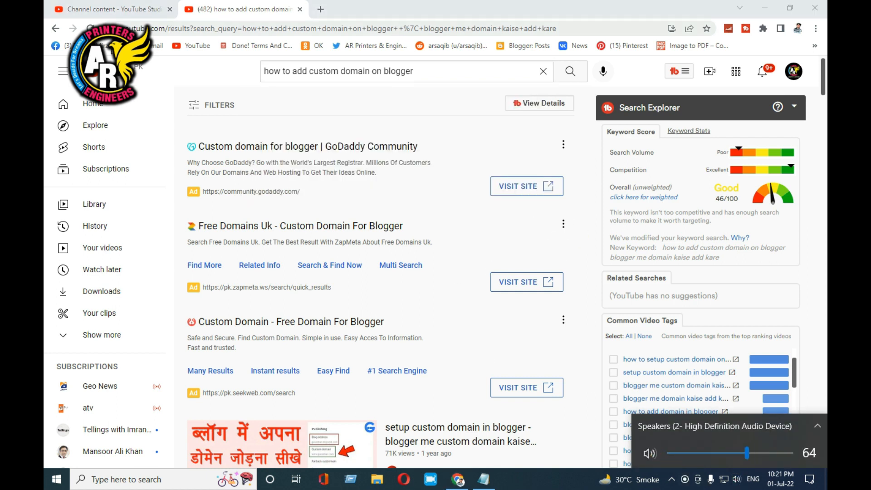
pyautogui.click(55, 28)
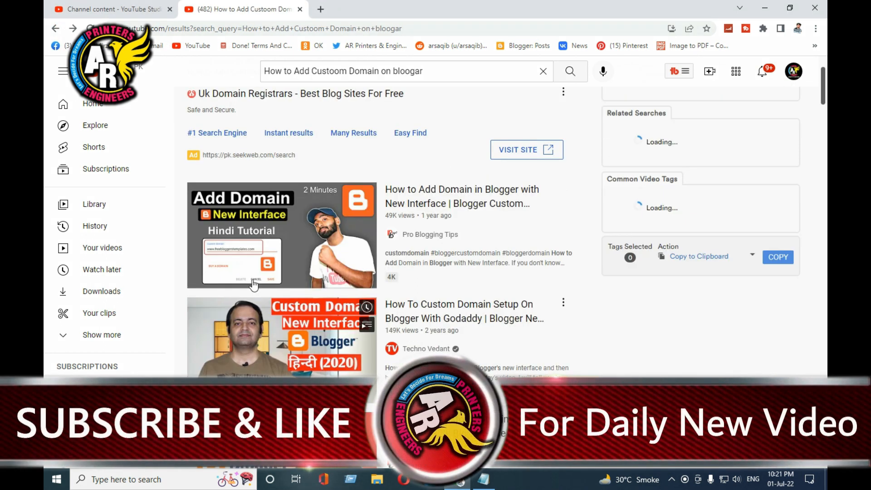
# Open the video "How to Add Domain in Blogger with New Interface" in a new tab and pause its playback
pyautogui.rightClick(347, 201)
pyautogui.click(390, 212)
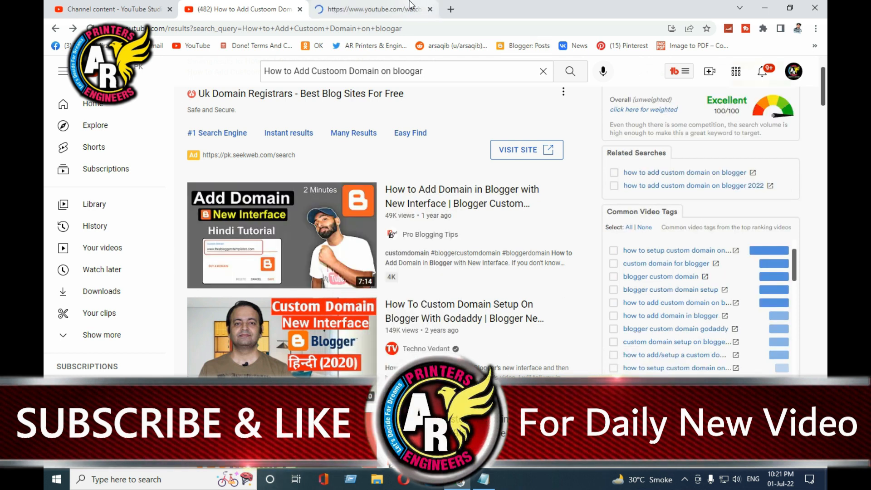
pyautogui.click(375, 4)
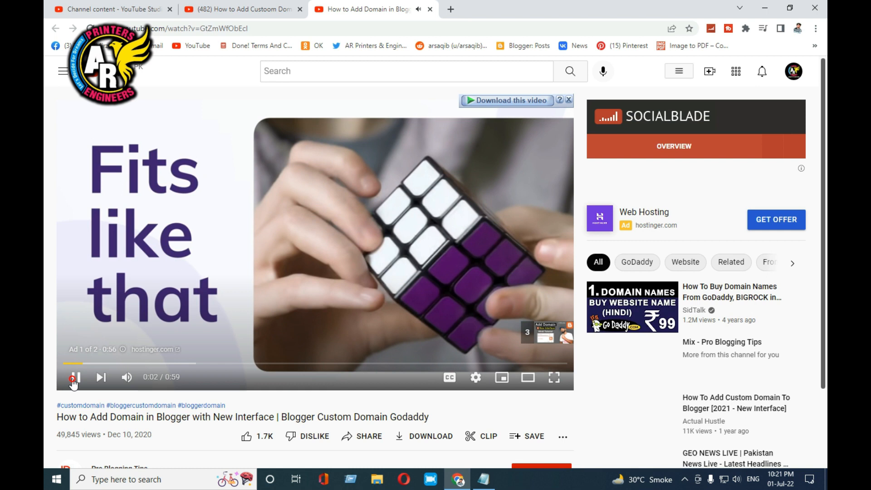
pyautogui.click(73, 378)
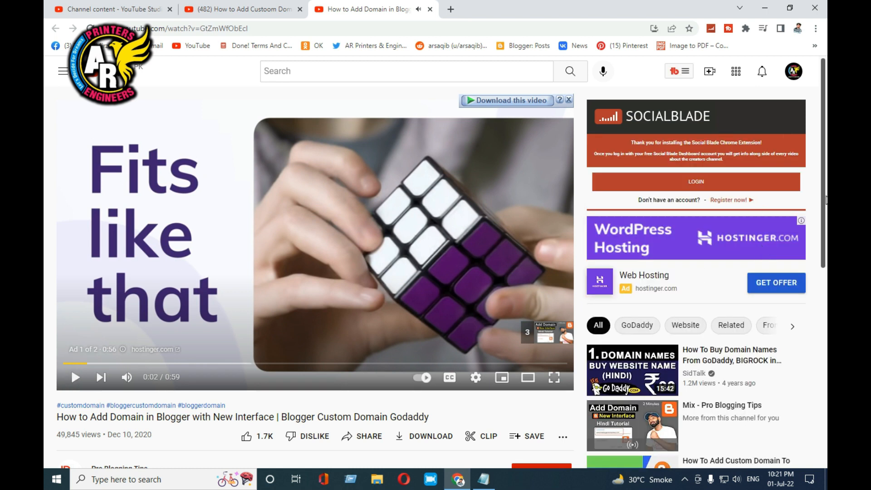
# Examine the competing video's Videolytics data, including its SEO score breakdown, channel statistics, best practices and tags
pyautogui.scroll(-2, 783, 328)
pyautogui.scroll(-6, 785, 247)
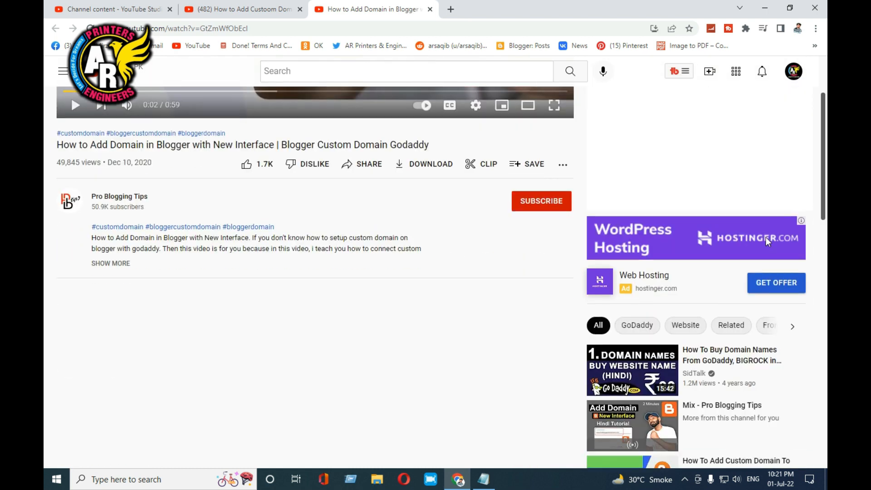
pyautogui.scroll(1, 737, 312)
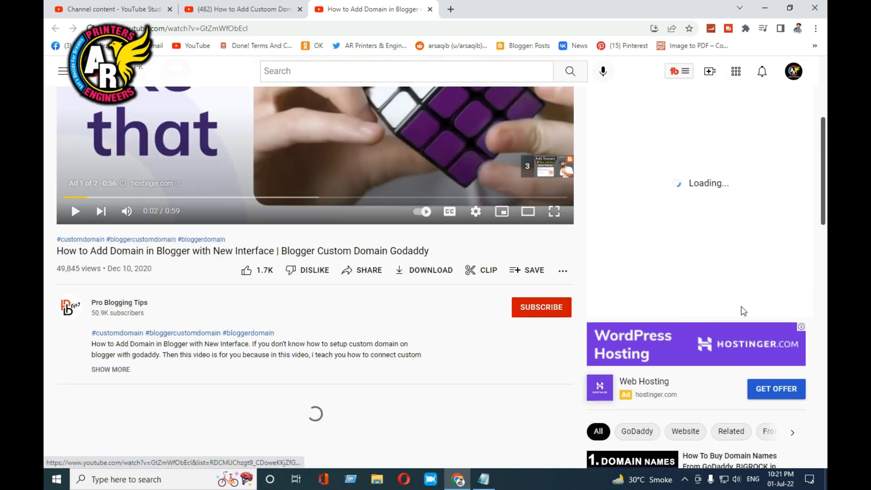
pyautogui.scroll(1, 766, 292)
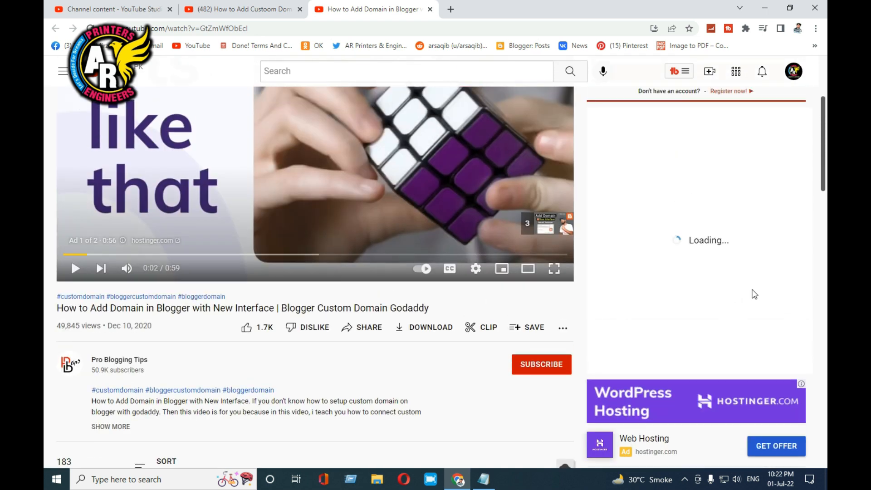
pyautogui.scroll(-3, 737, 236)
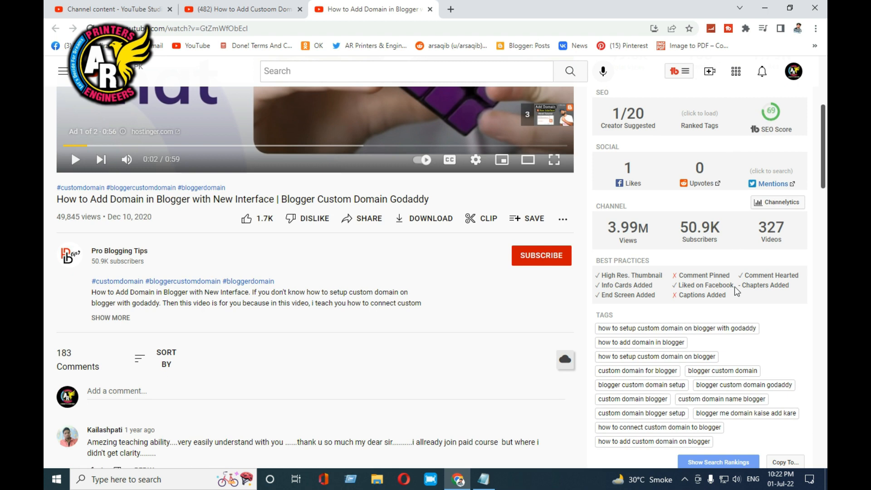
pyautogui.scroll(4, 730, 289)
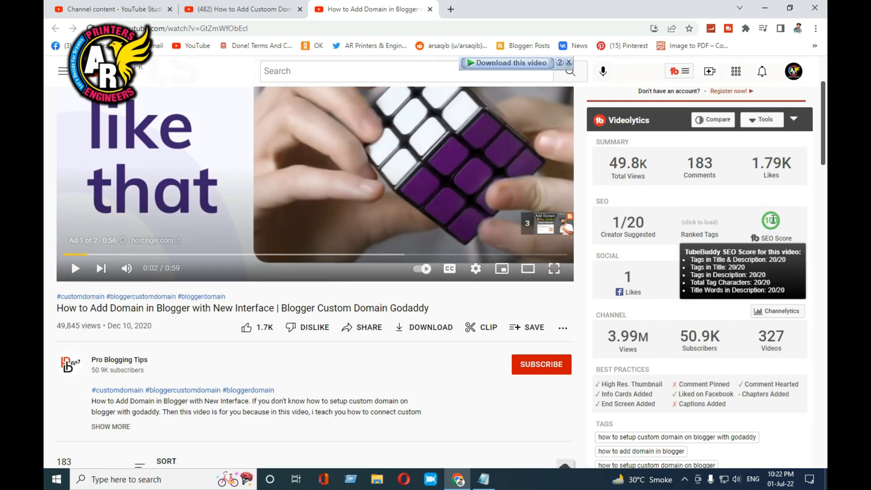
pyautogui.scroll(-2, 723, 289)
pyautogui.scroll(2, 703, 298)
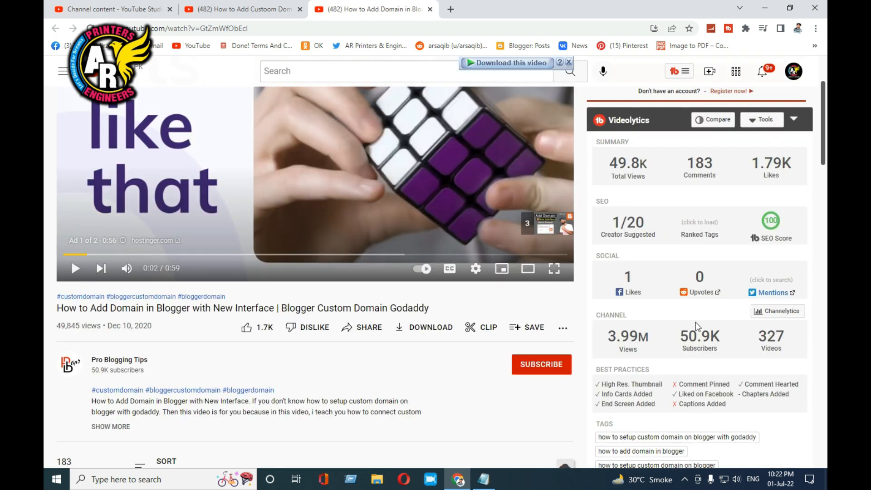
pyautogui.scroll(-1, 684, 305)
pyautogui.scroll(-2, 685, 305)
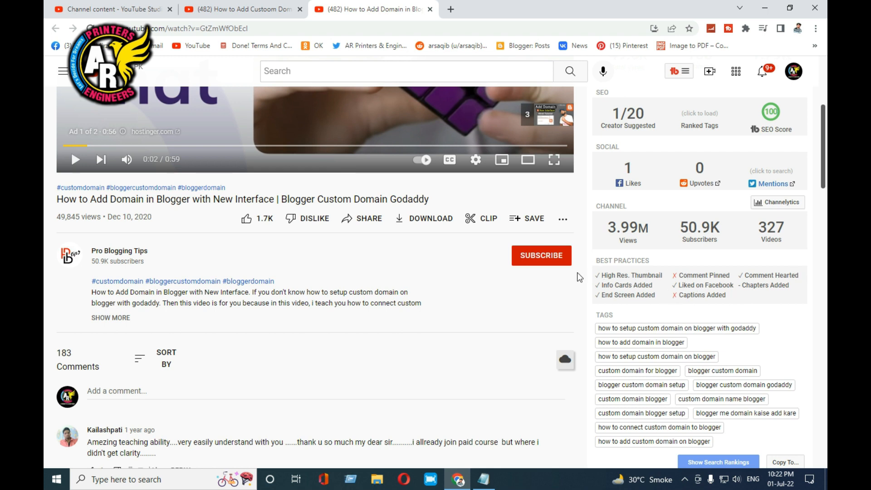
# Show the search rankings for the competing video's tags and review them
pyautogui.scroll(-2, 754, 284)
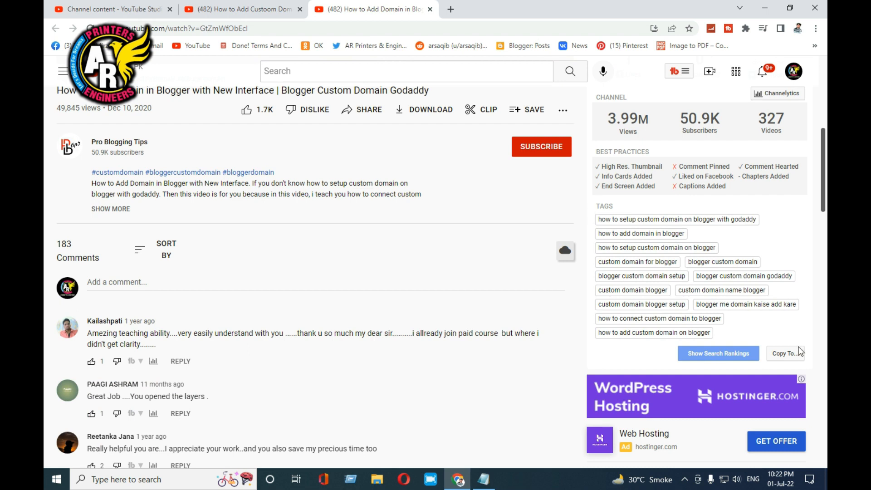
pyautogui.click(714, 356)
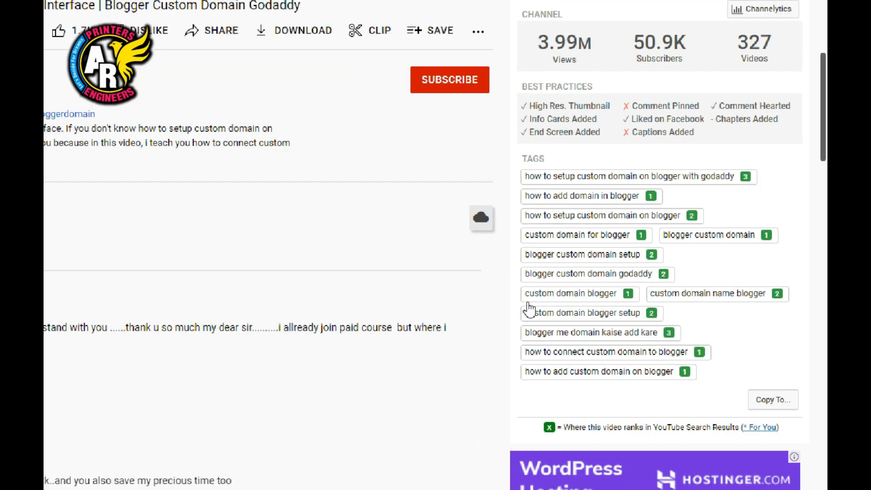
pyautogui.scroll(-5, 496, 307)
pyautogui.scroll(1, 496, 307)
# Return to the YouTube search results and look over the top-ranking videos and the keyword score
pyautogui.click(241, 9)
pyautogui.scroll(-5, 462, 383)
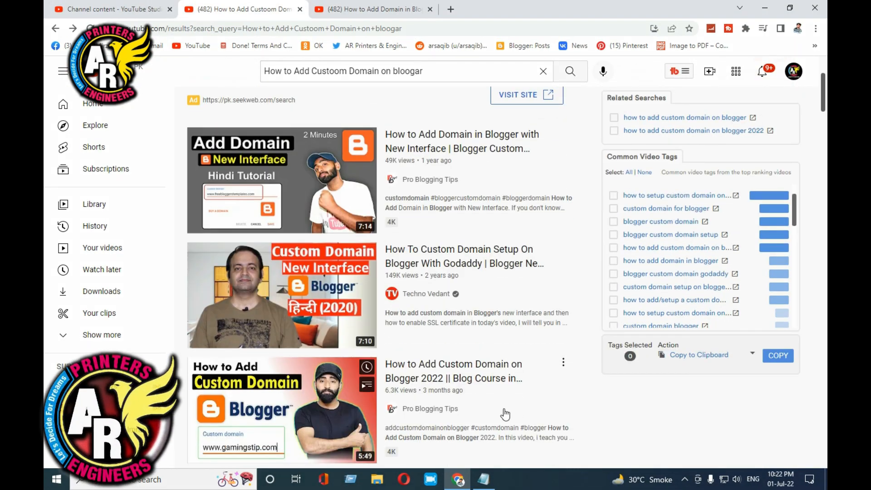
pyautogui.scroll(6, 463, 383)
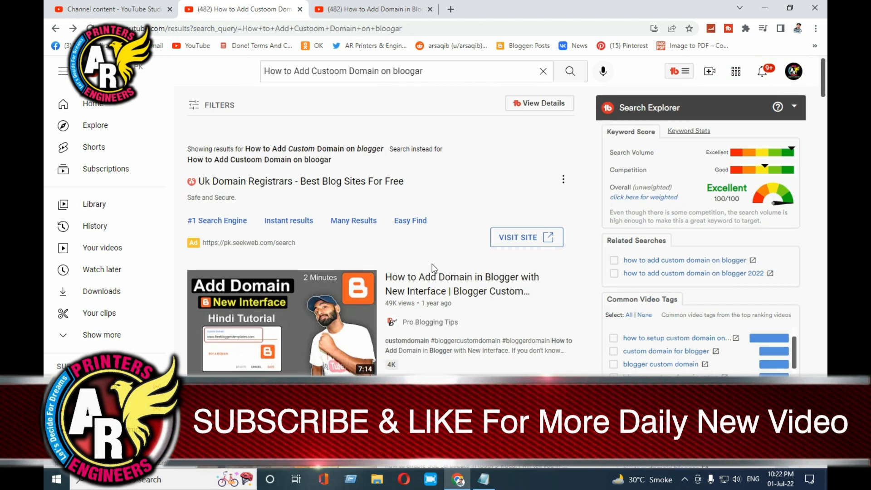
pyautogui.click(372, 9)
pyautogui.click(241, 9)
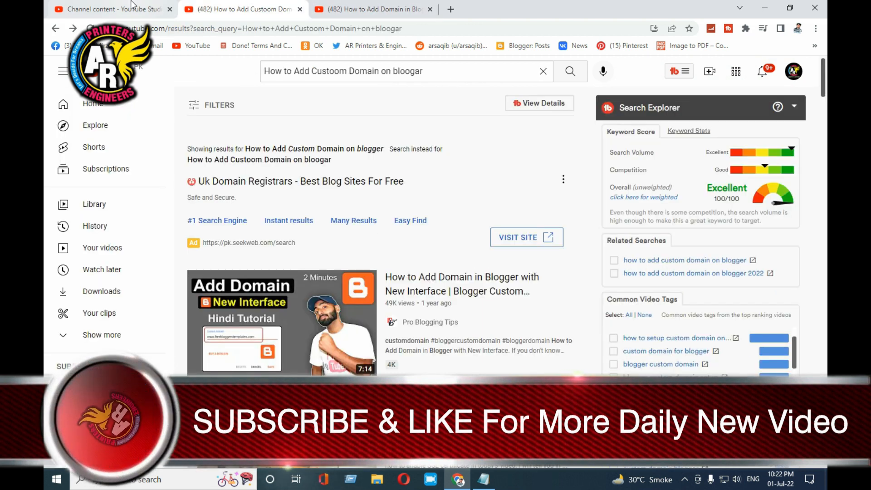
# Switch back to the upload draft in YouTube Studio and review its remaining details, including license, category and comment settings
pyautogui.click(113, 9)
pyautogui.scroll(-5, 329, 297)
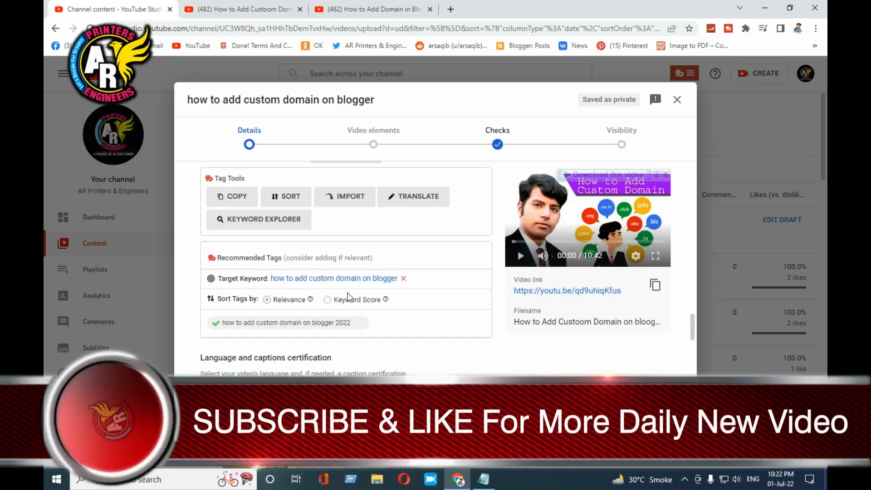
pyautogui.scroll(-8, 329, 297)
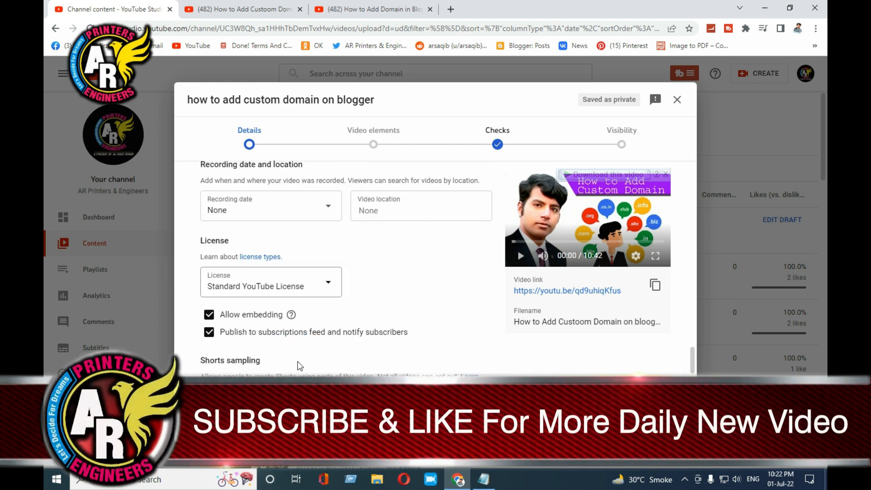
pyautogui.scroll(-3, 301, 254)
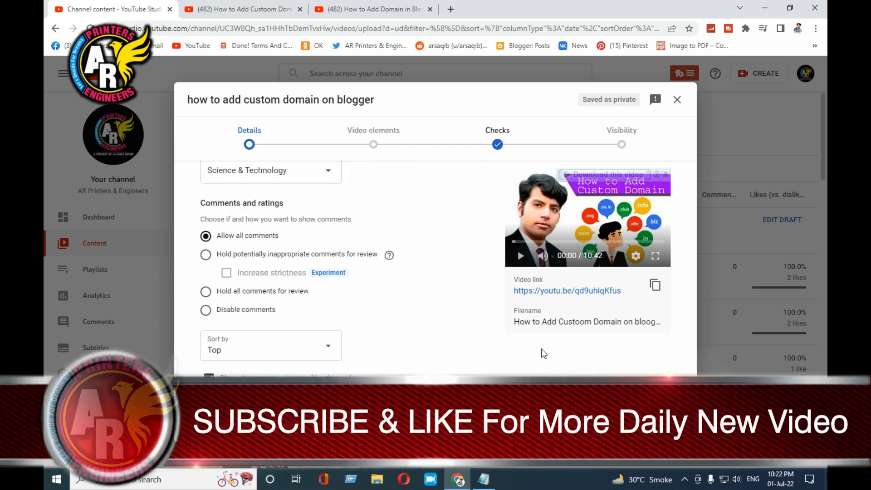
# Continue past the video elements and checks without additions, and publish the video with Public visibility
pyautogui.click(675, 427)
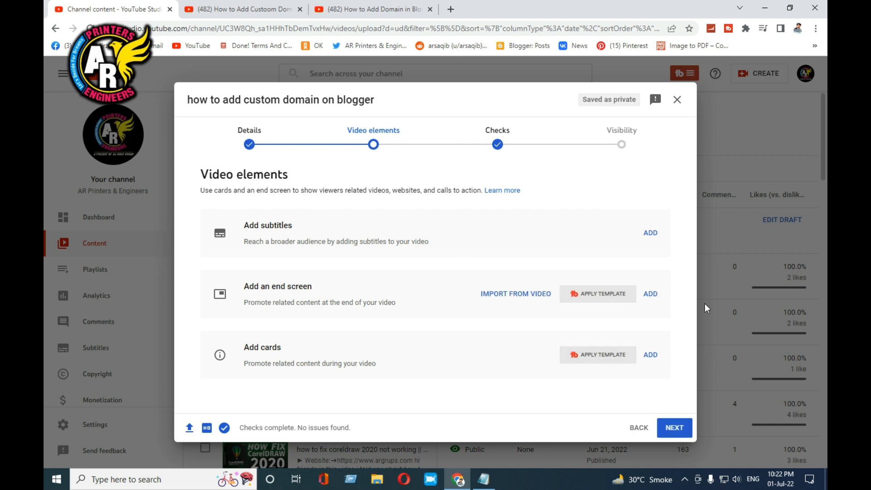
pyautogui.click(681, 434)
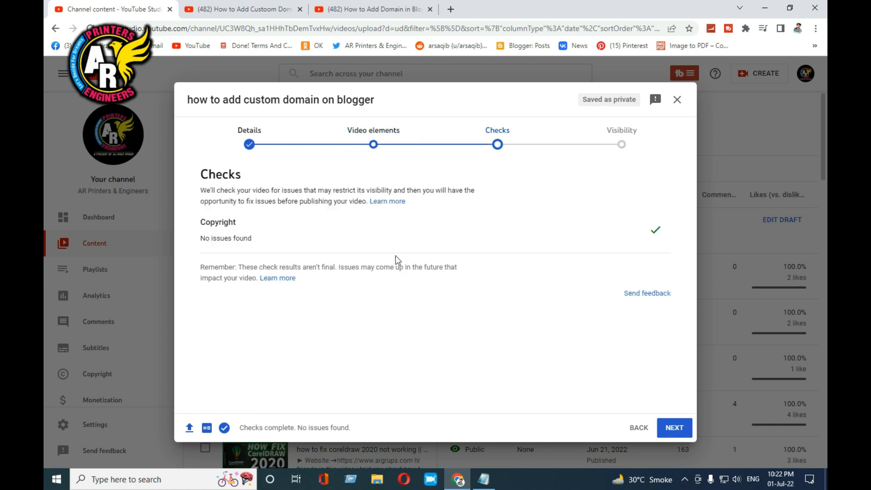
pyautogui.click(678, 428)
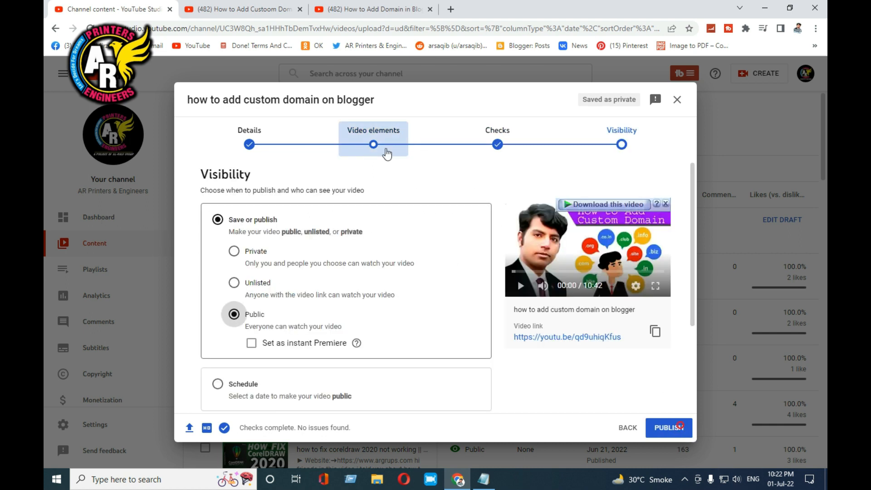
pyautogui.scroll(-3, 412, 288)
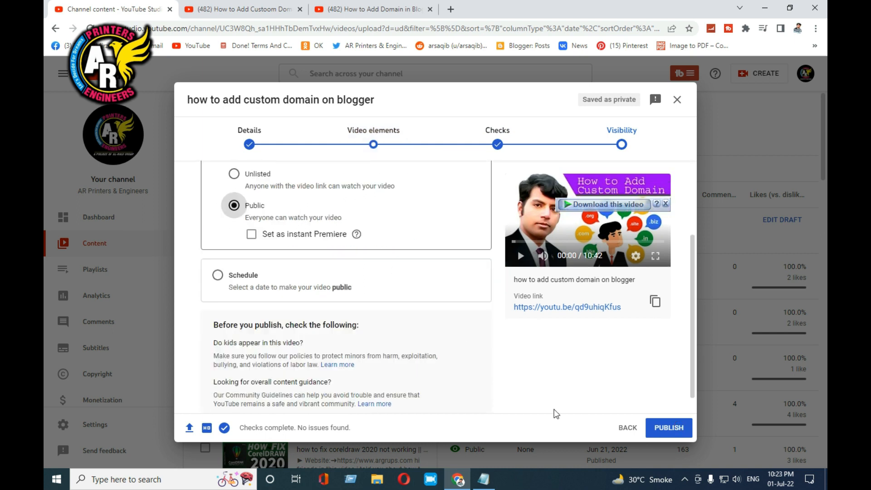
pyautogui.click(668, 428)
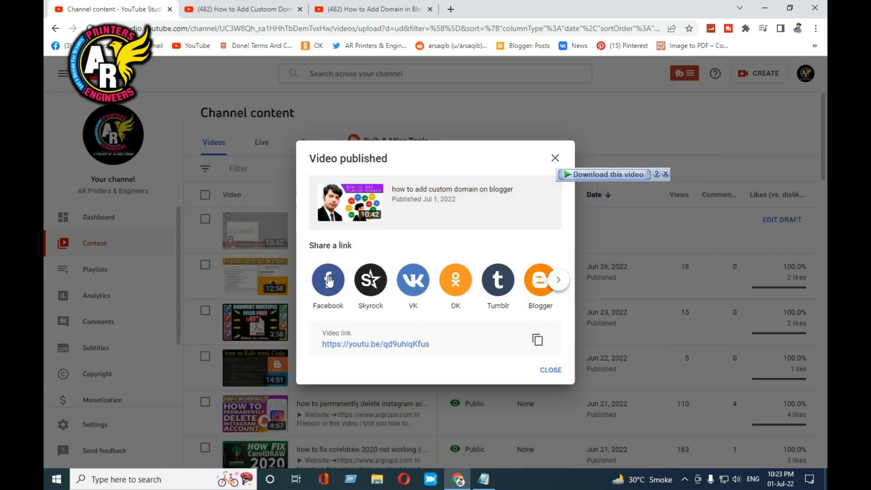
# Look through the link-sharing options for the published video and close the dialog
pyautogui.hscroll(8, 347, 287)
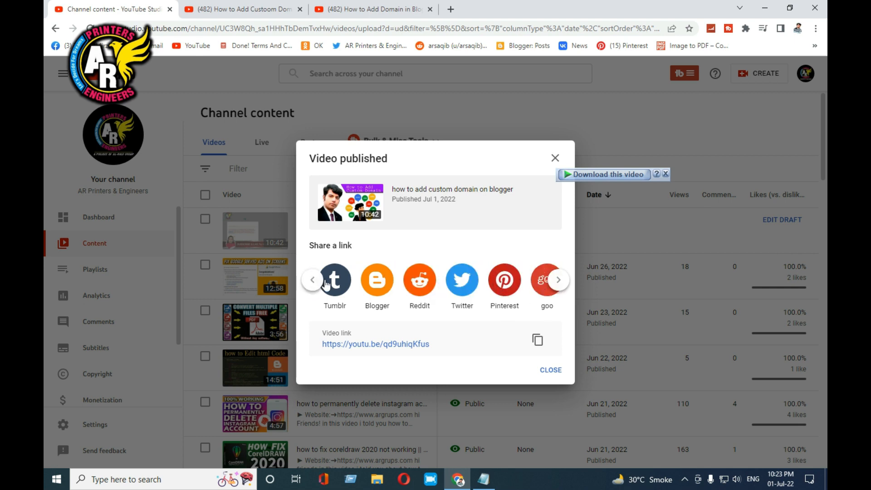
pyautogui.hscroll(-8, 363, 285)
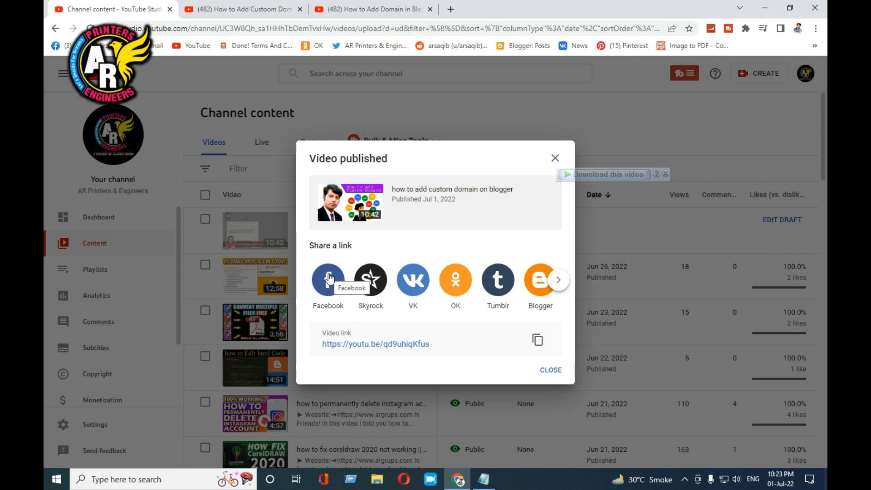
pyautogui.hscroll(8, 330, 283)
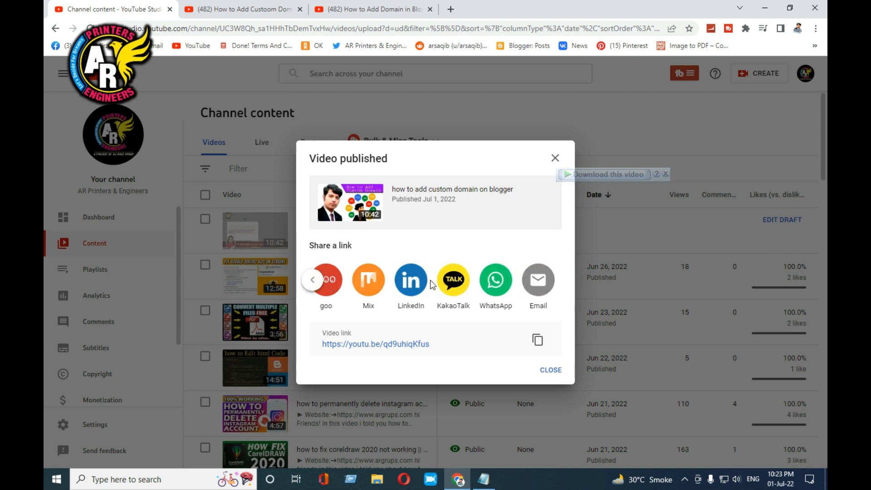
pyautogui.hscroll(-8, 510, 299)
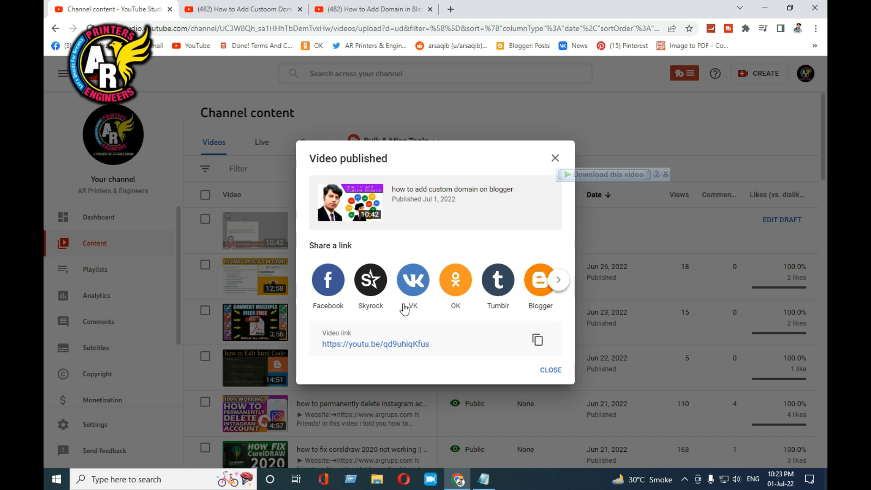
pyautogui.click(551, 373)
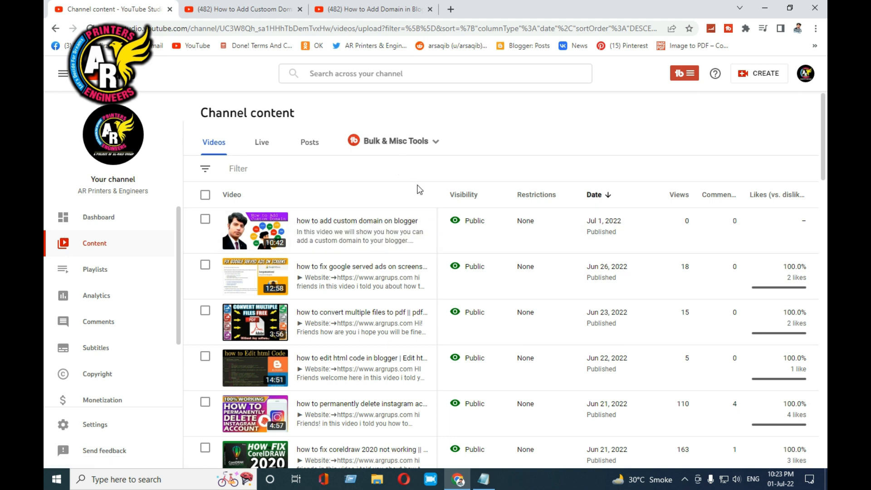
# Look over the channel's video list and switch to the YouTube search results tab
pyautogui.scroll(-15, 410, 254)
pyautogui.scroll(10, 411, 272)
pyautogui.click(222, 6)
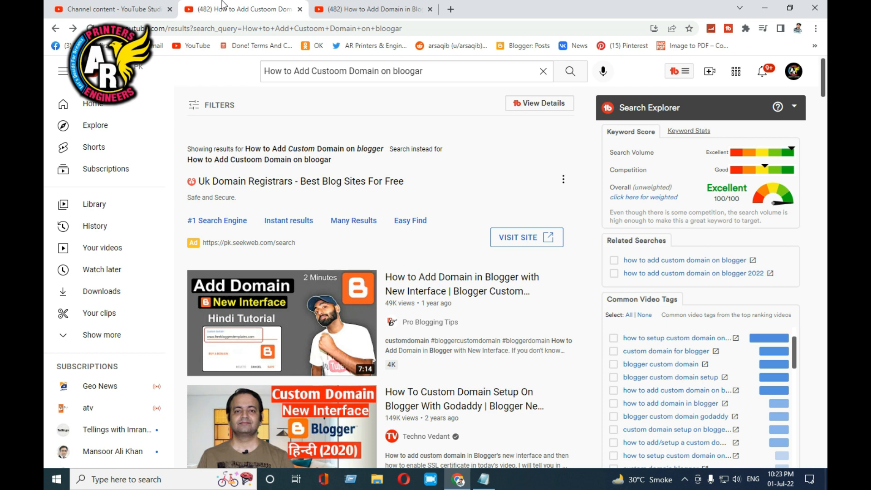